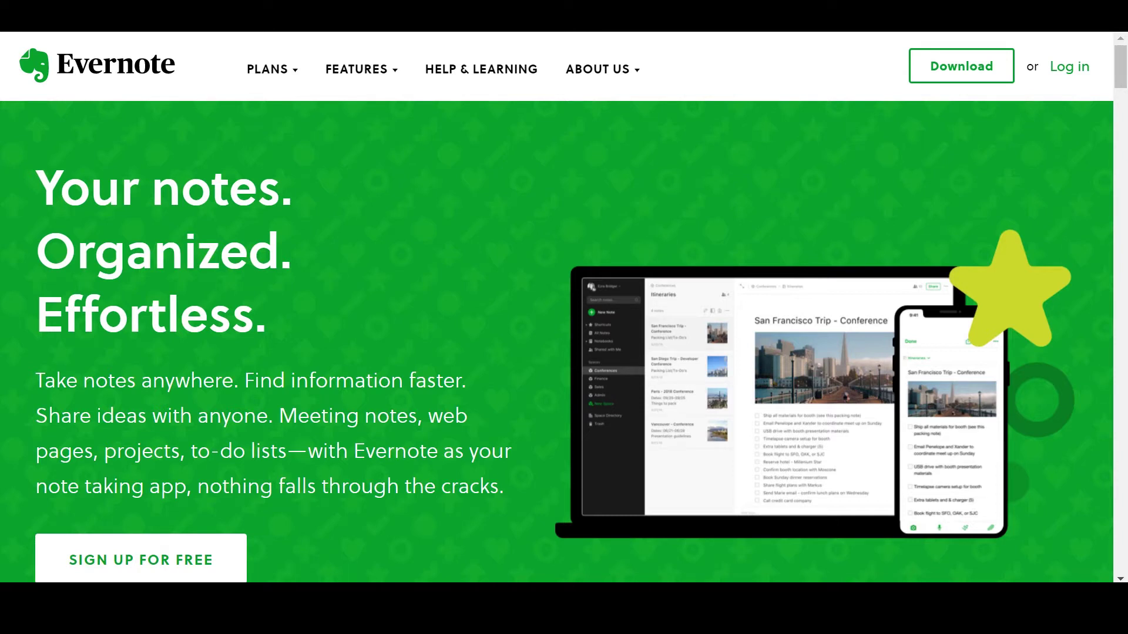
Step: Switch from the browser to the Evernote desktop app with the Context Switching note open
key("alt+Tab")
key("alt+Tab")
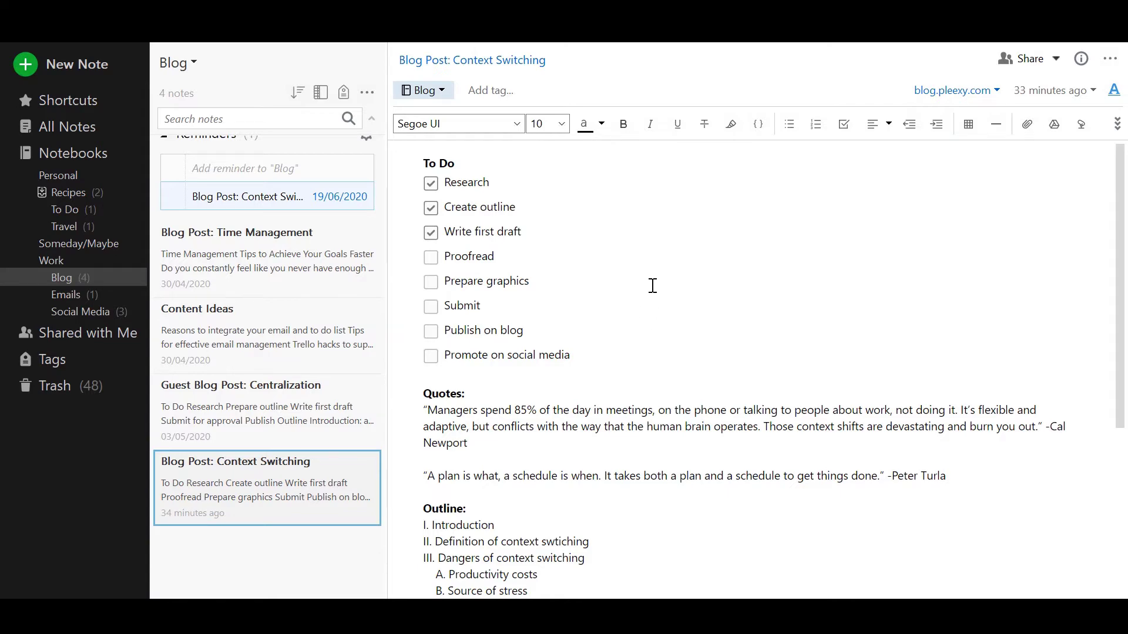
scroll(652, 286, "down", 2)
scroll(652, 286, "up", 2)
left_click(78, 296)
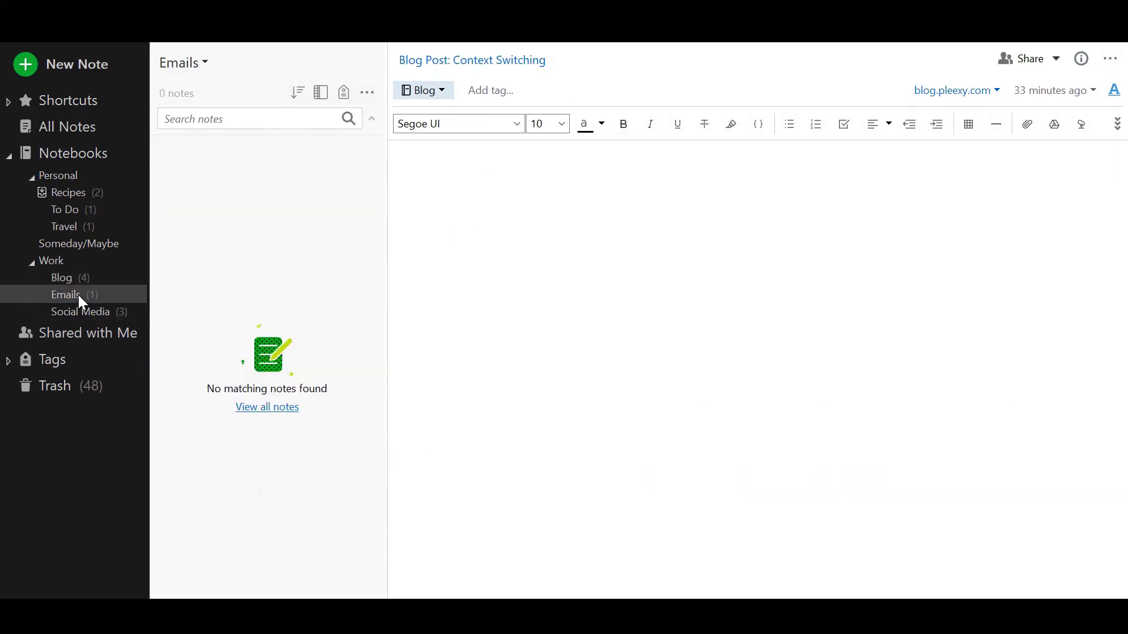
left_click(102, 311)
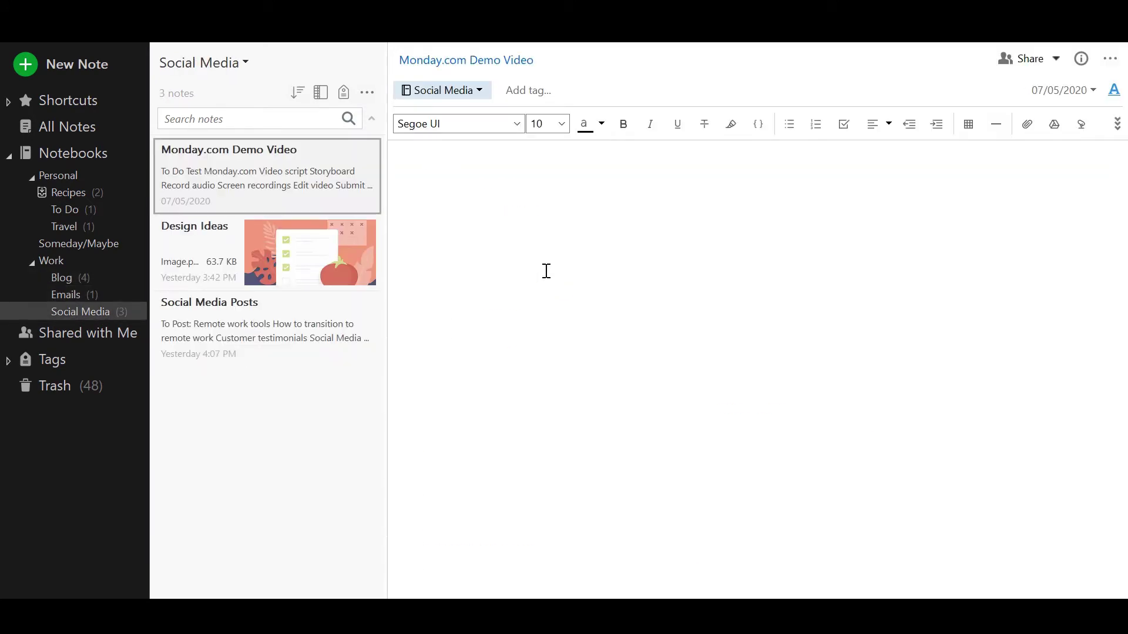
left_click(110, 279)
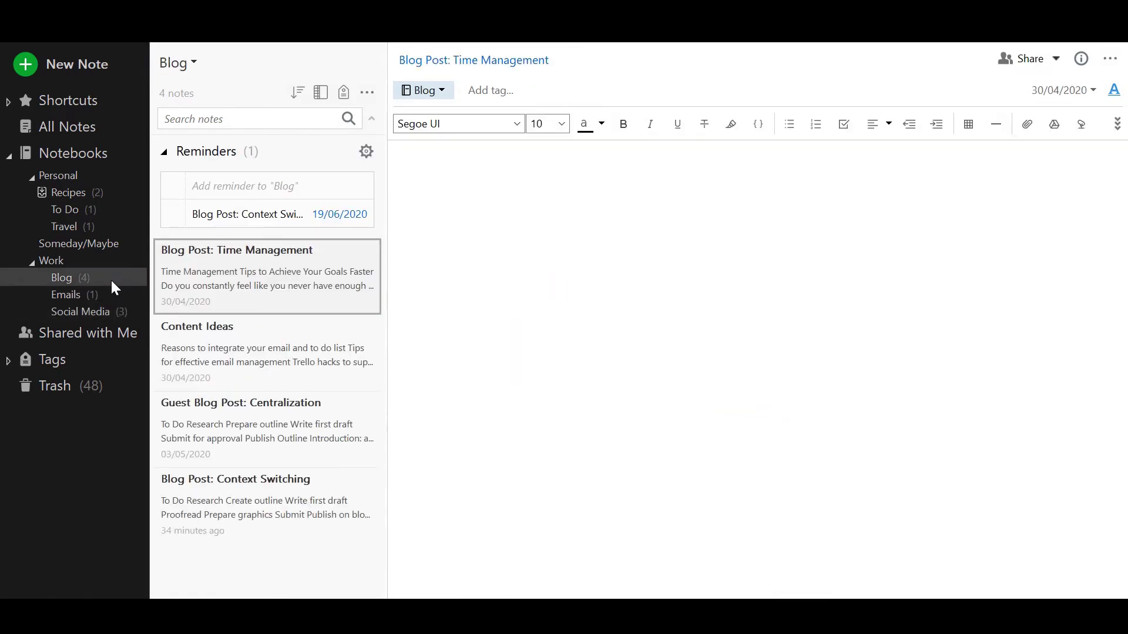
left_click(261, 509)
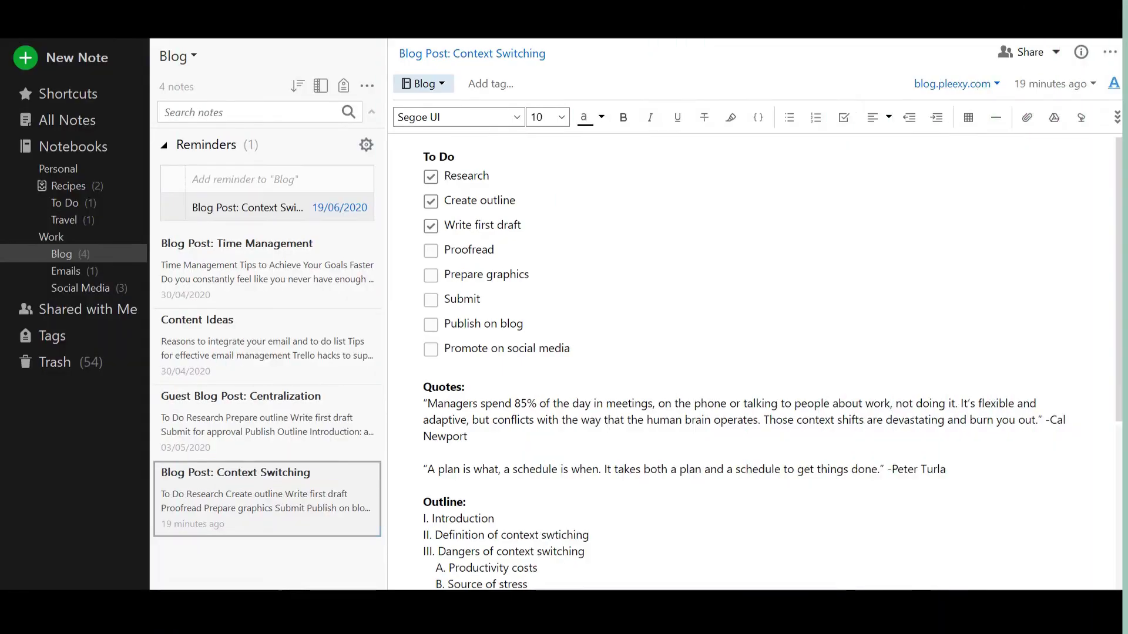
Step: Start a 'Product Launch Meeting' note with checklist items Gather customer testimonials, Prepare marketing assets, Create social media posts
left_click(31, 61)
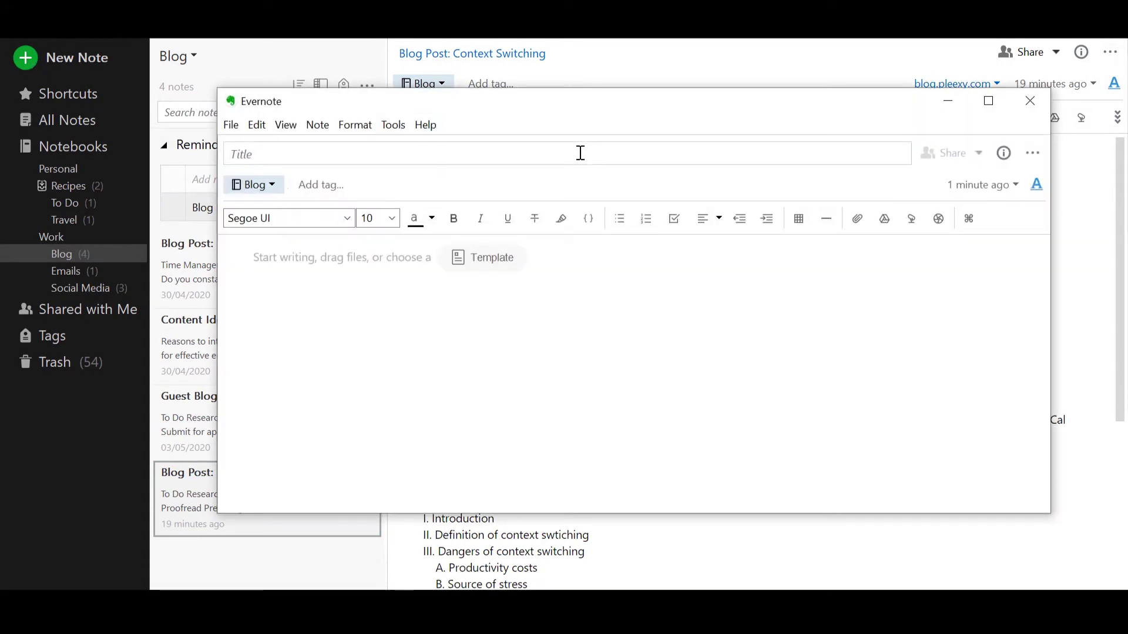
type("Product ")
type("Launch Meeting")
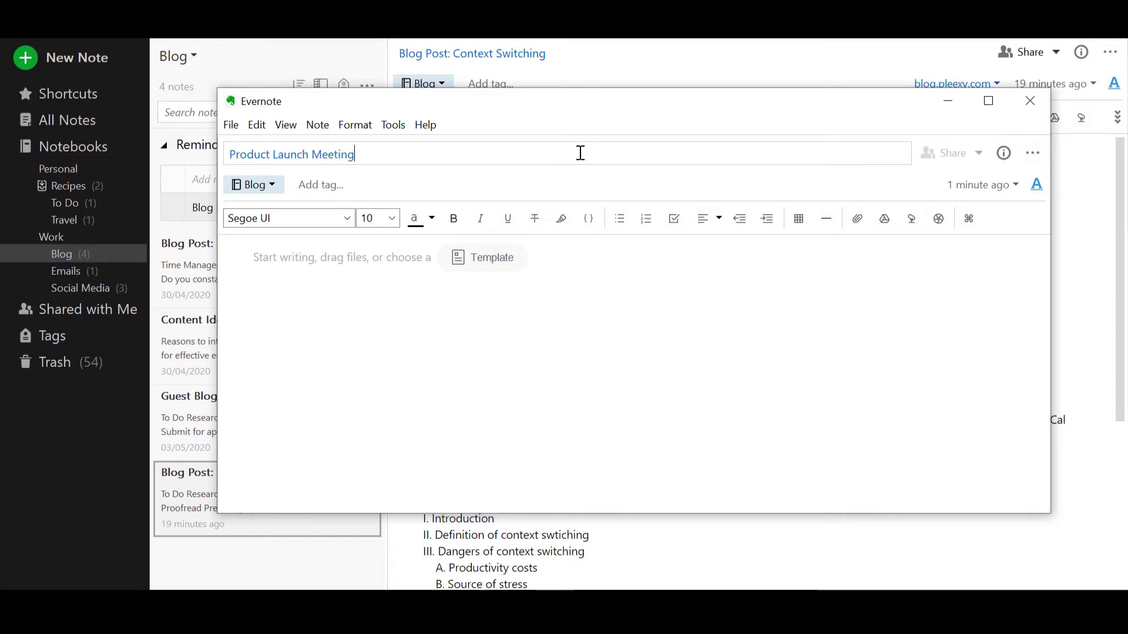
left_click(278, 258)
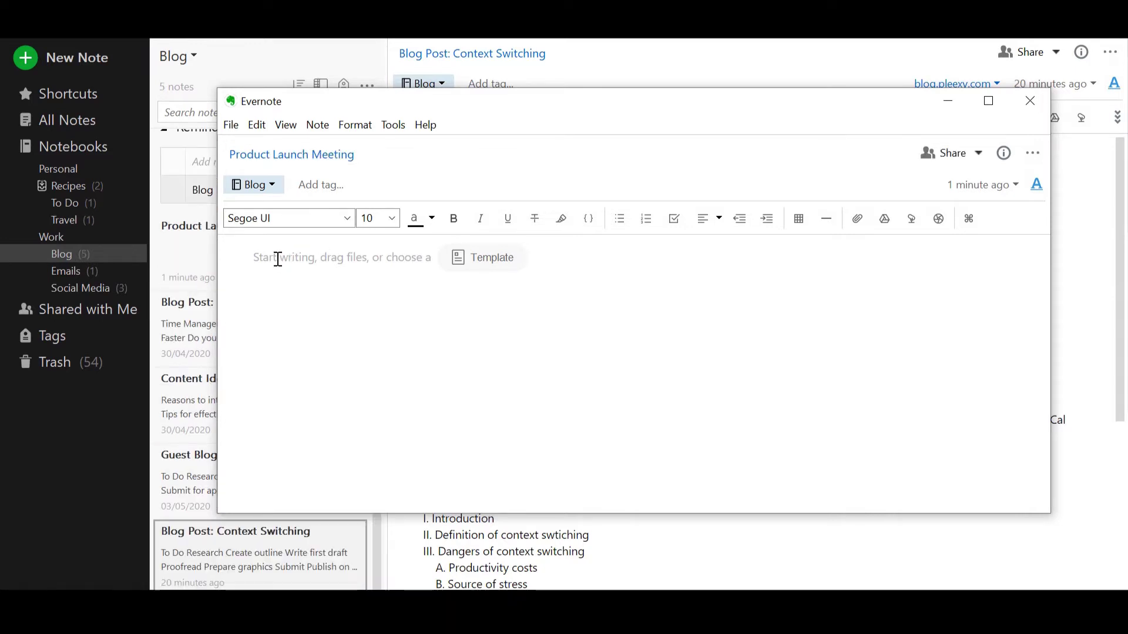
left_click(674, 219)
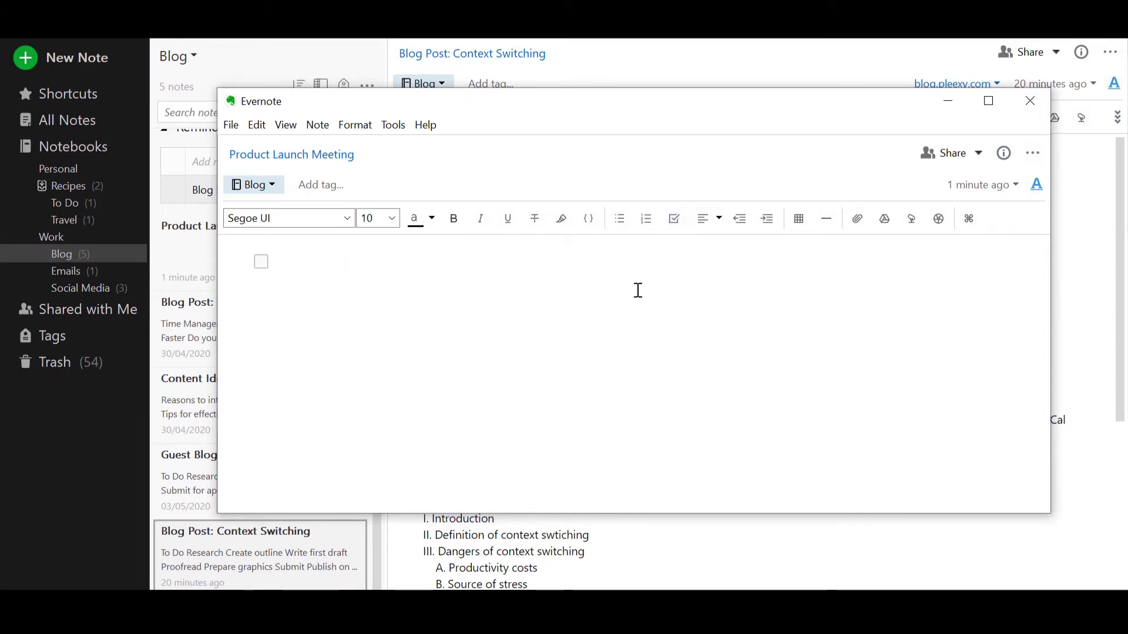
type("Gather c")
type("ustomer testimoni")
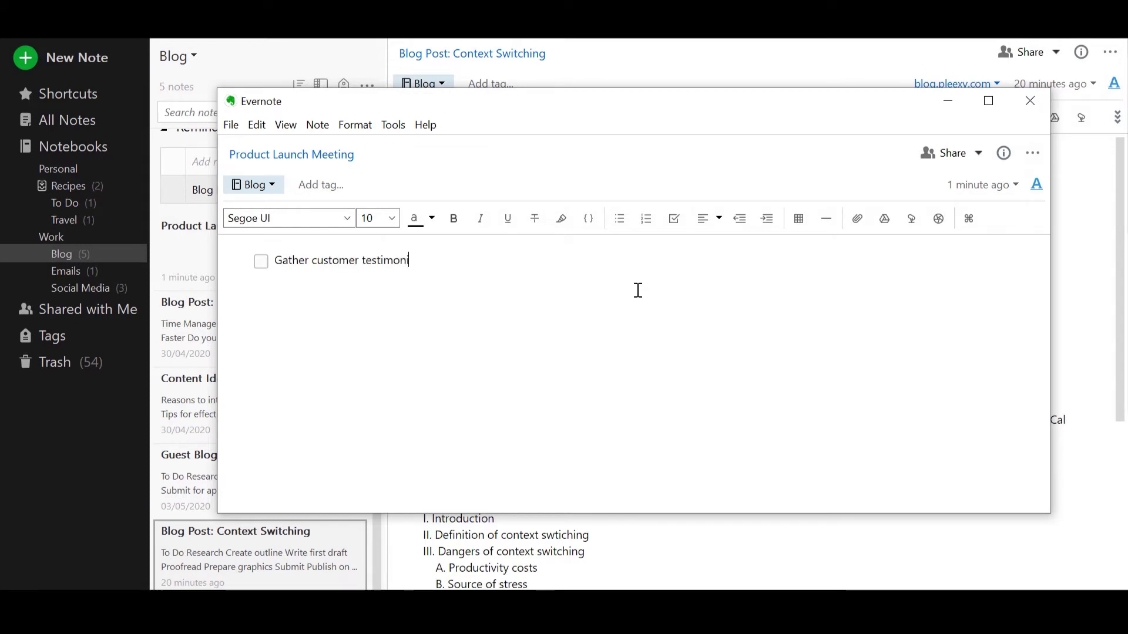
type("als")
key("Return")
type("Pre")
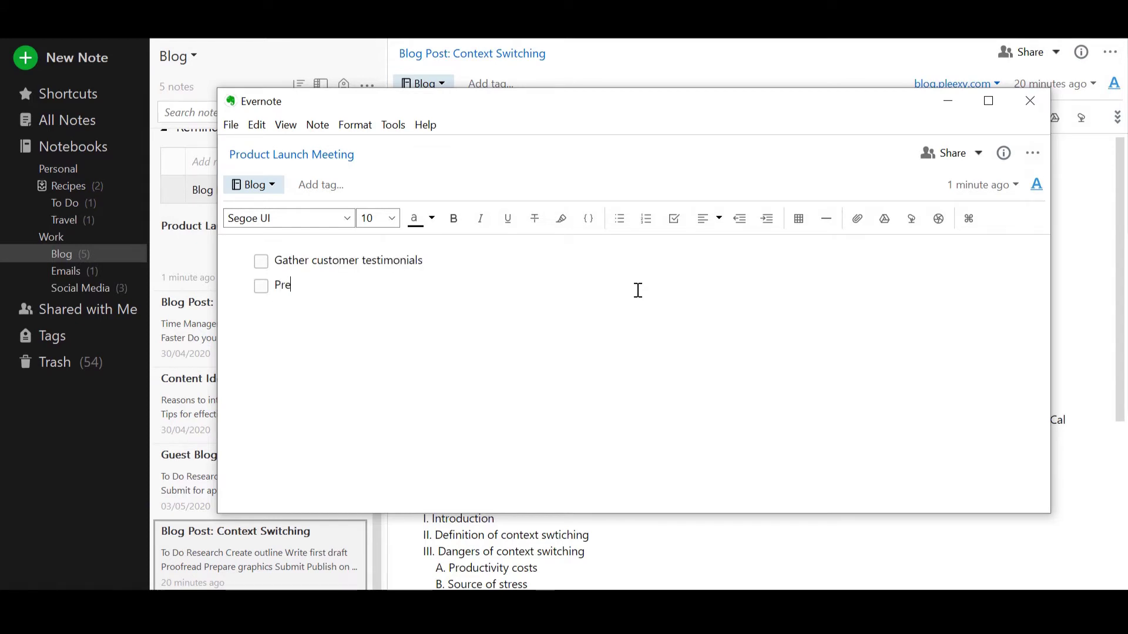
type("pare marketing assets")
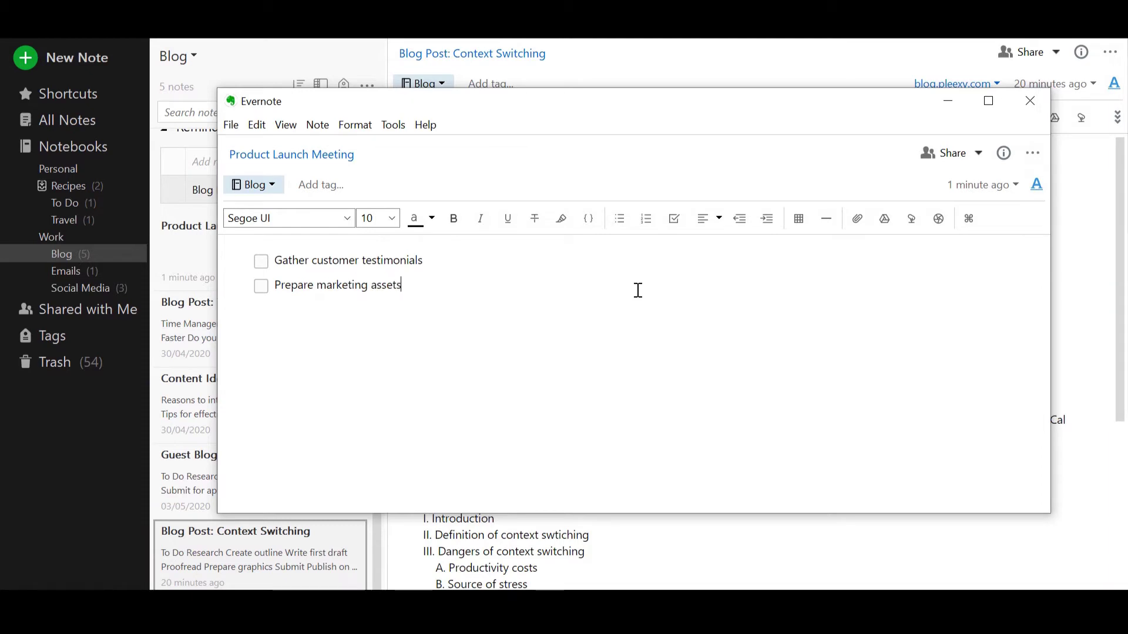
key("Return")
type("Create social")
type(" media posts")
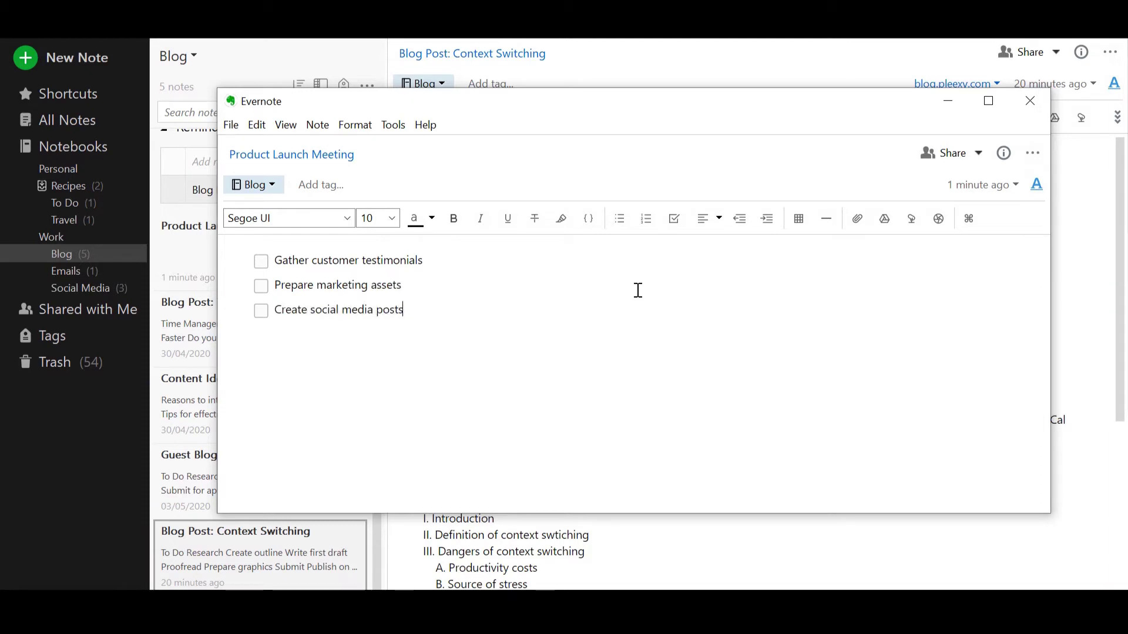
Step: Leave Gather customer testimonials unticked and close the note window
left_click(260, 261)
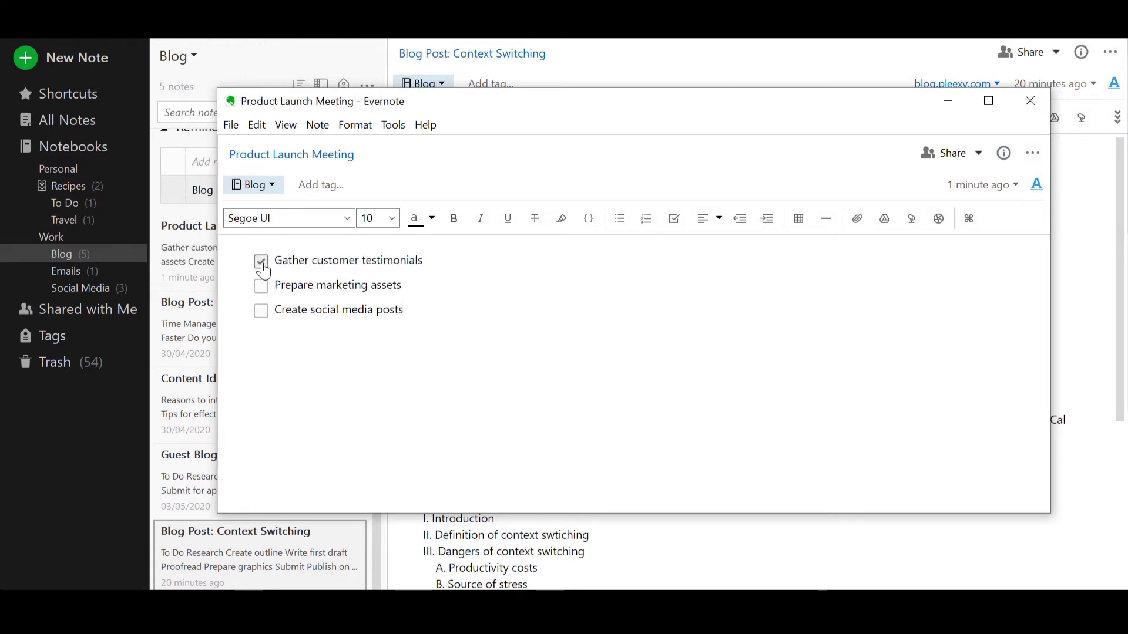
left_click(261, 262)
key("ctrl+w")
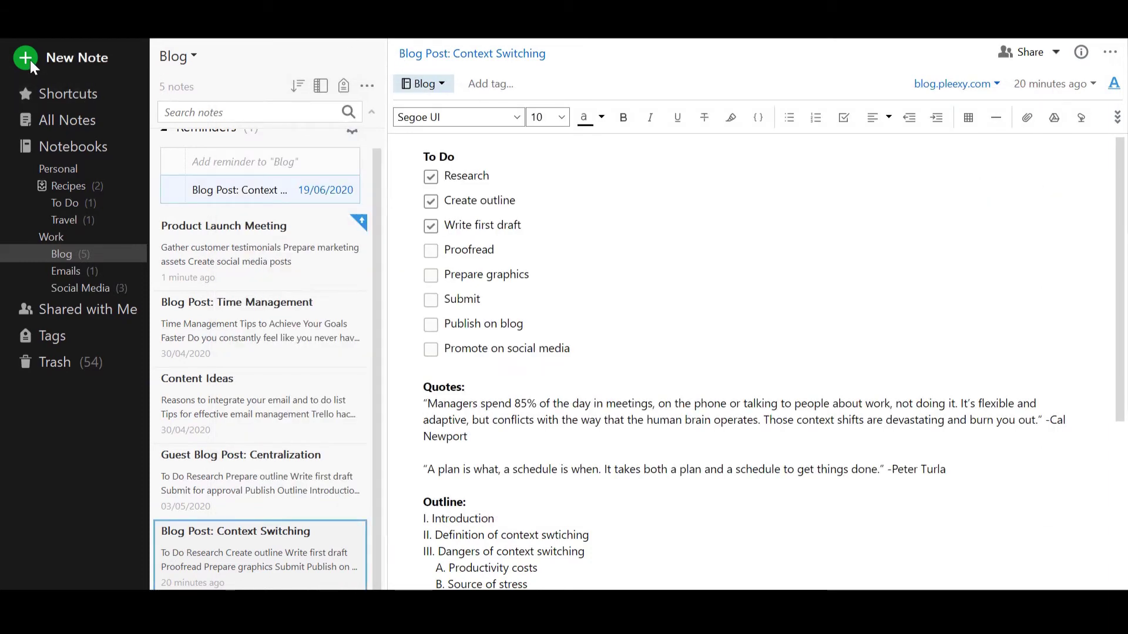
Step: Create Business and Done notebooks and drag Done onto Business to form a stack
left_click(81, 147)
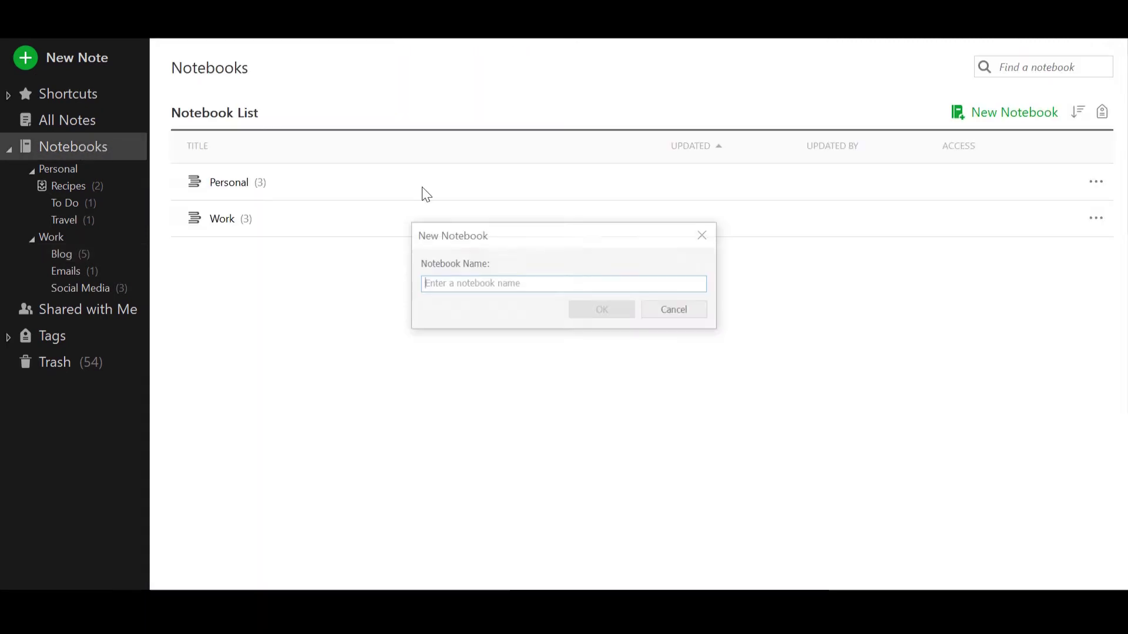
type("Business")
key("Return")
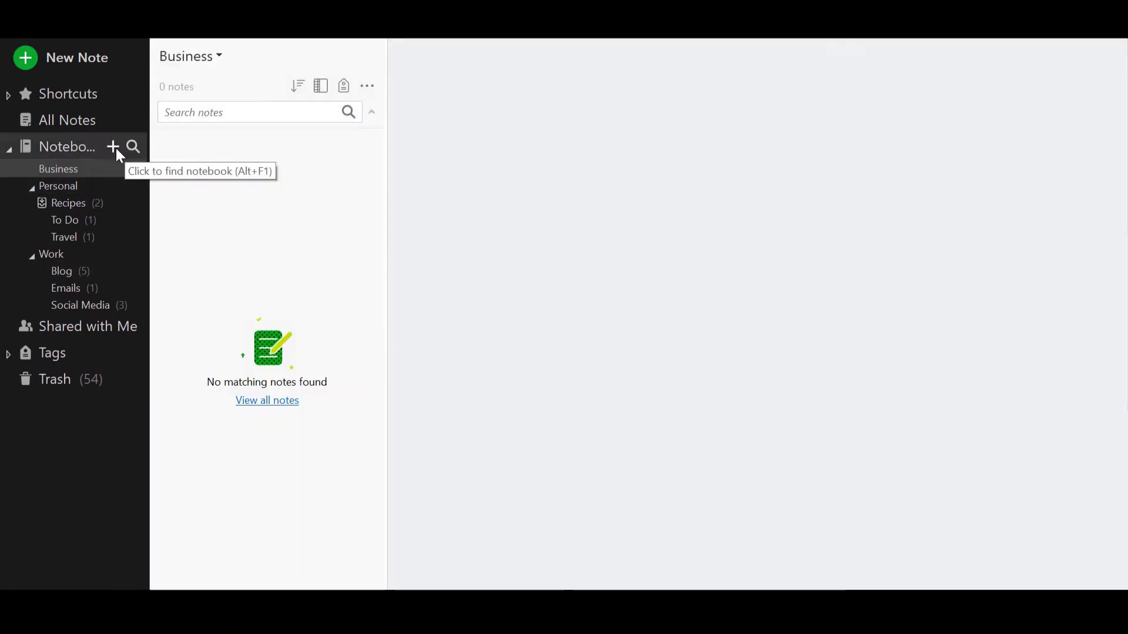
mouse_move(80, 146)
left_click(116, 148)
type("Done")
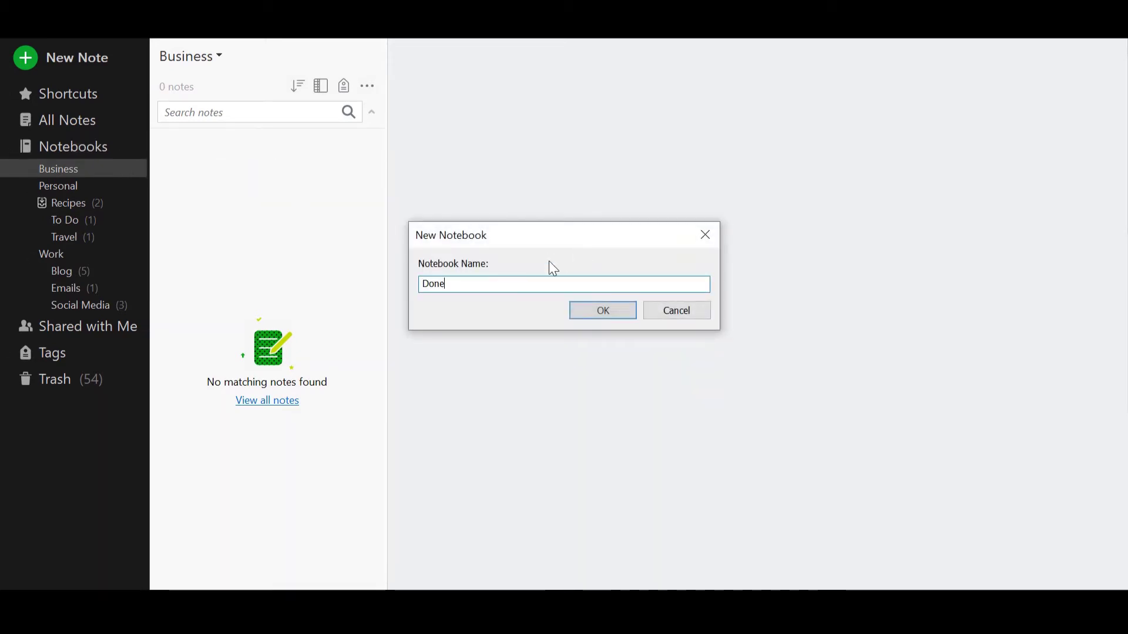
key("Return")
left_click_drag(117, 171, 120, 168)
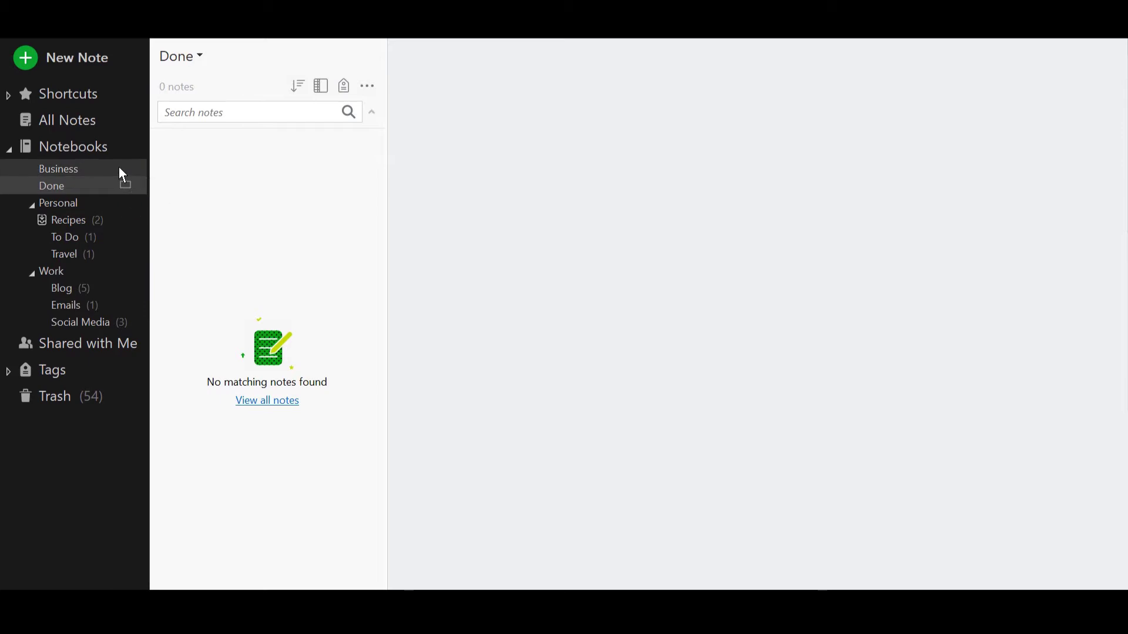
Step: Rename the stack to Business and its Business sub-notebook to In Progress
right_click(118, 168)
left_click(164, 200)
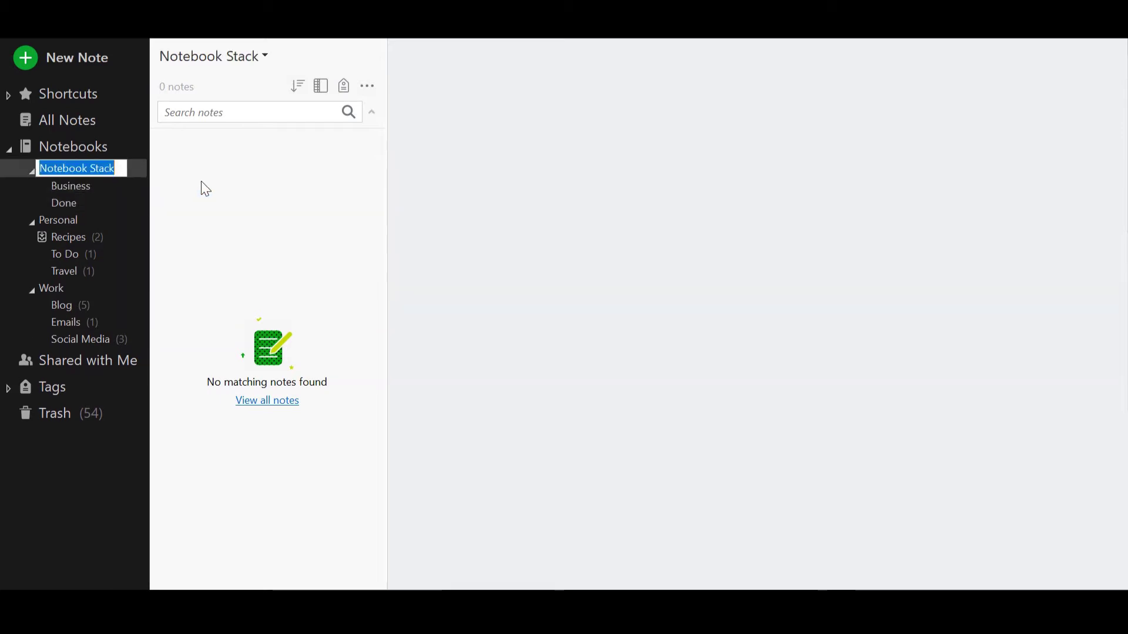
type("Business")
key("Return")
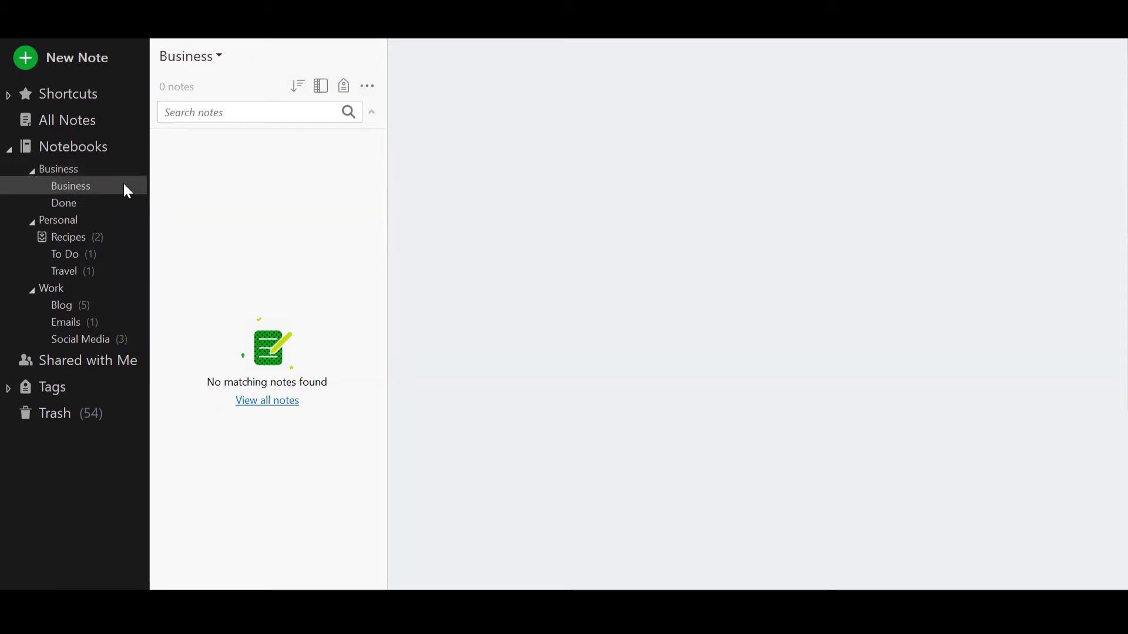
right_click(123, 185)
left_click(212, 219)
type("In Progress")
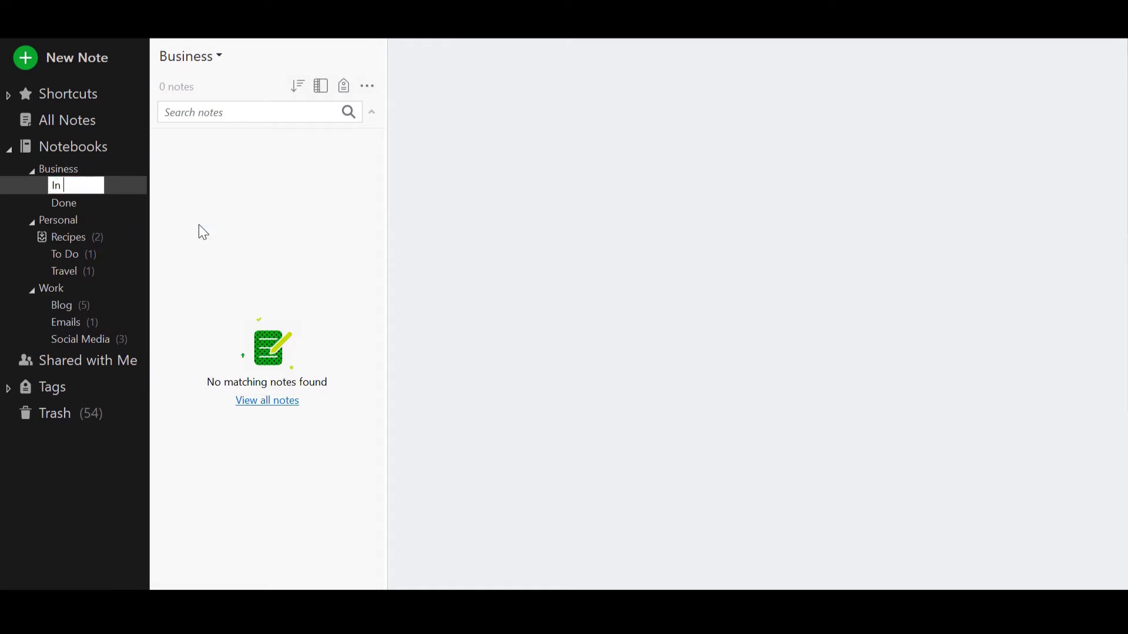
key("Return")
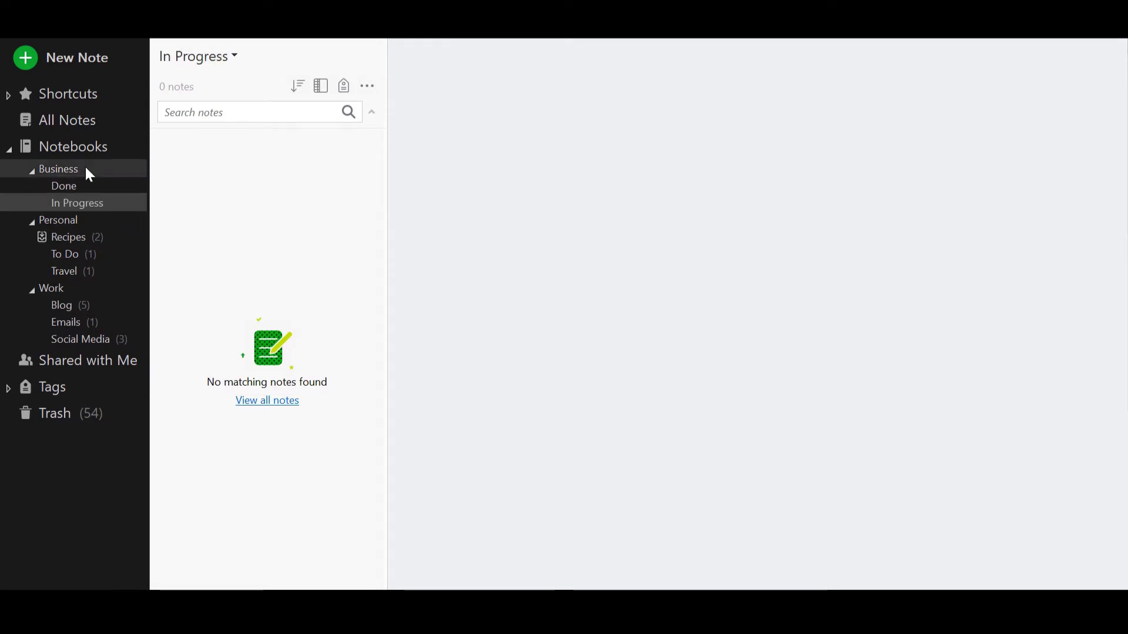
Step: Create a Someday/Maybe notebook and move it into the Business stack
left_click(84, 167)
left_click(137, 147)
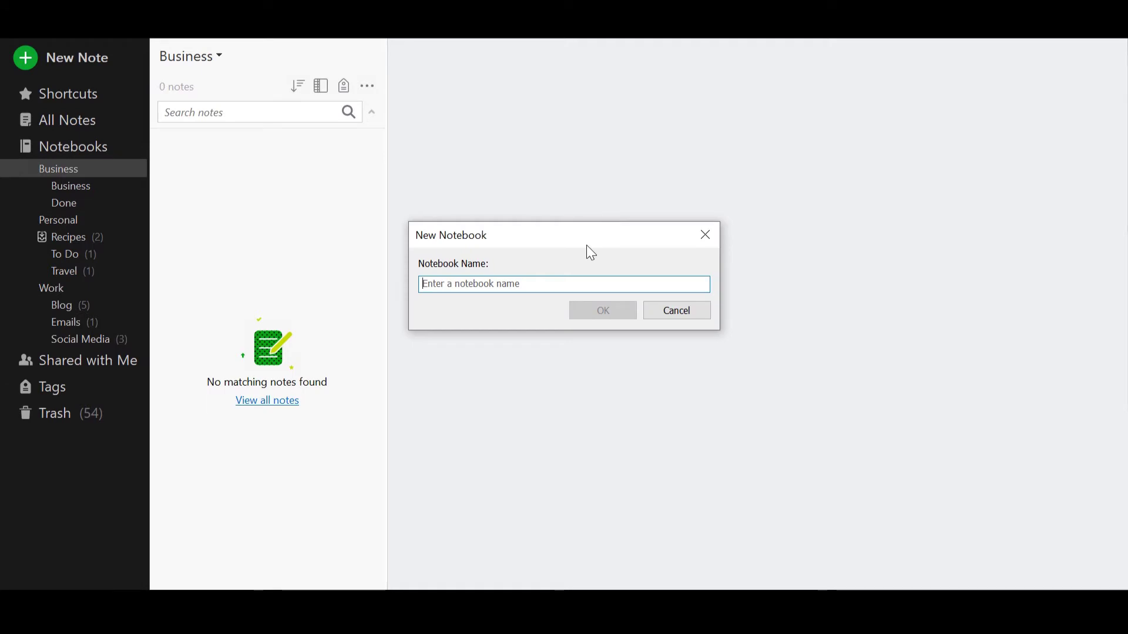
type("Someday/Mayb")
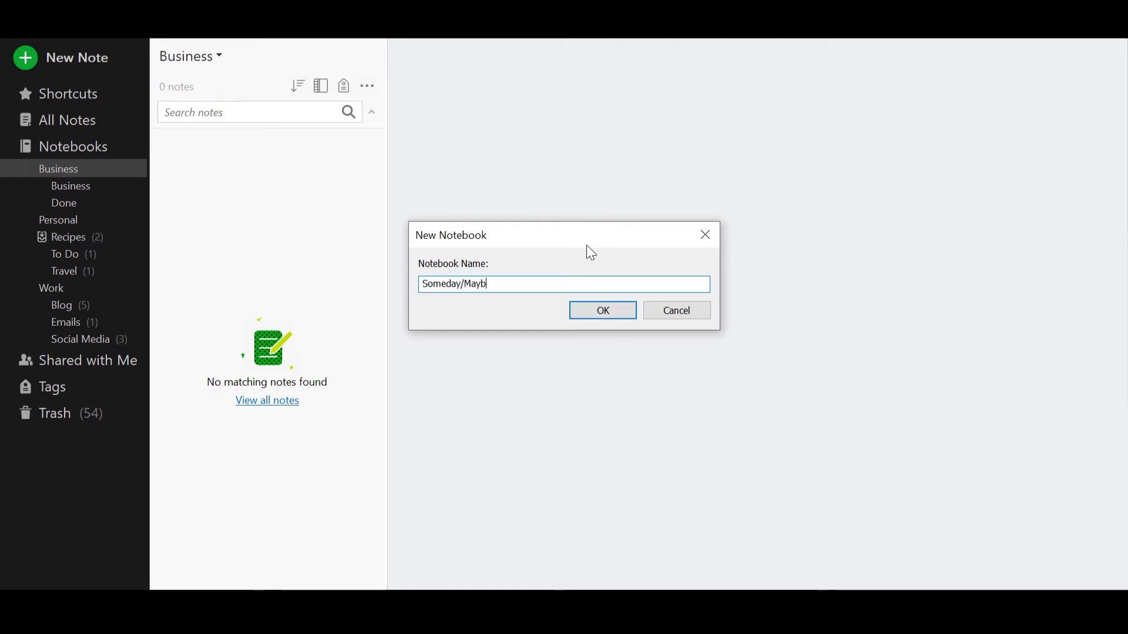
type("e")
key("Return")
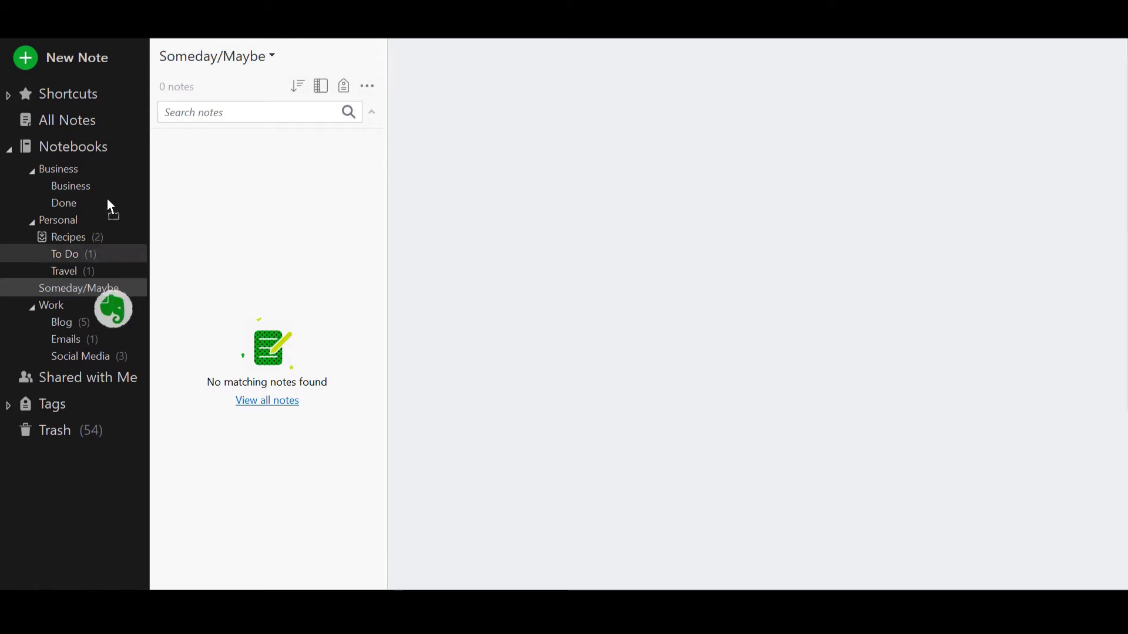
left_click_drag(107, 205, 110, 190)
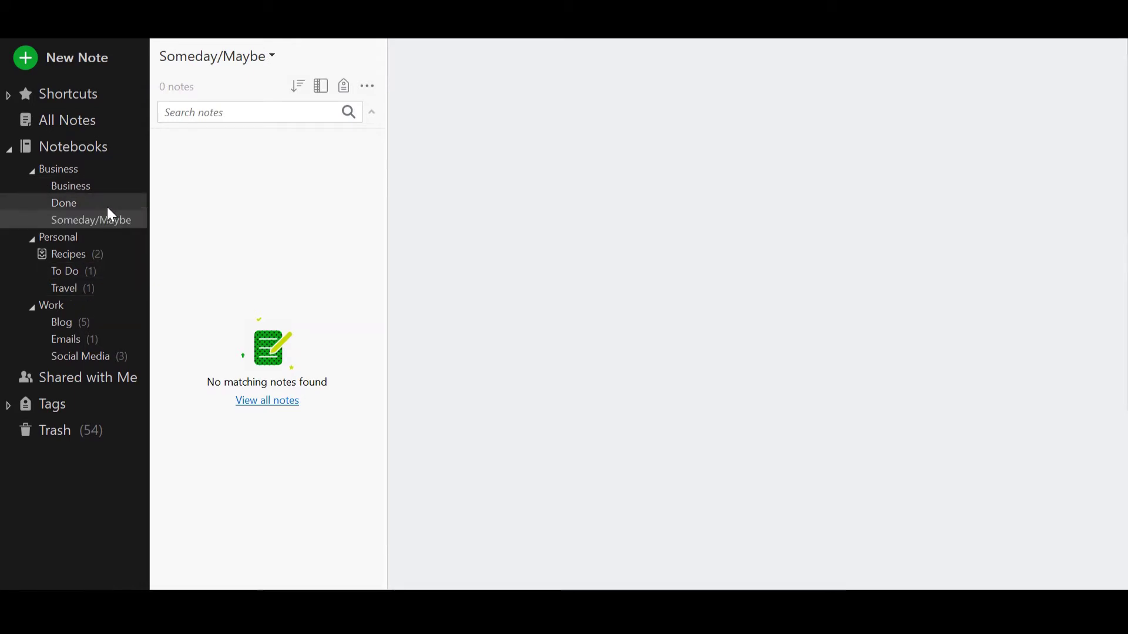
Step: Create an 'Annual Retreat' note with checklist items Task 1 and Task 2
left_click(29, 54)
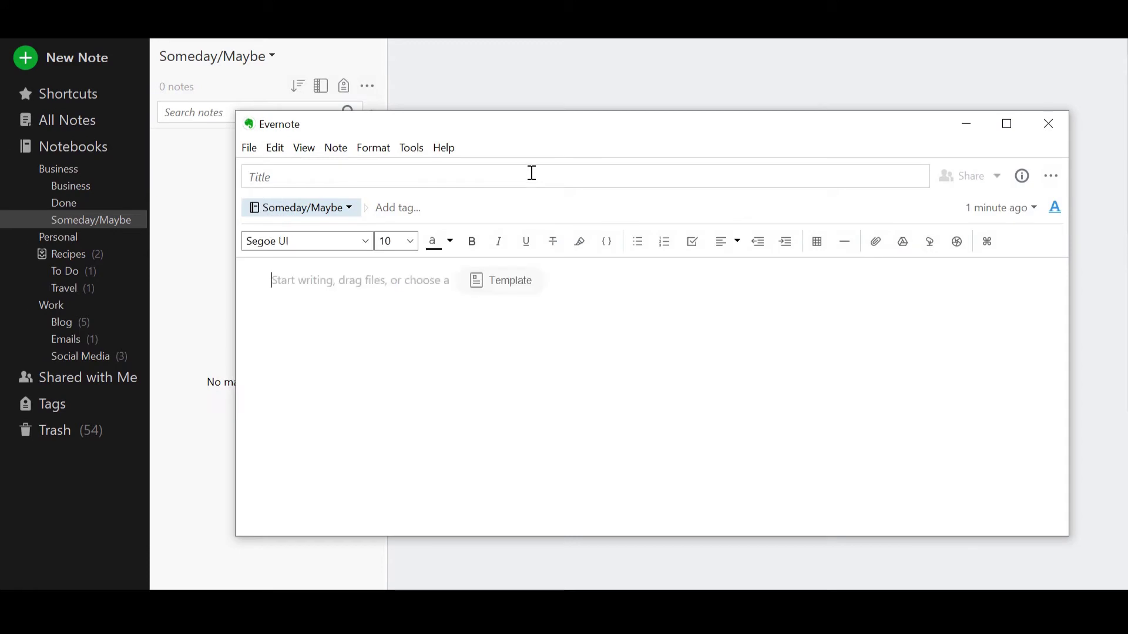
type("An")
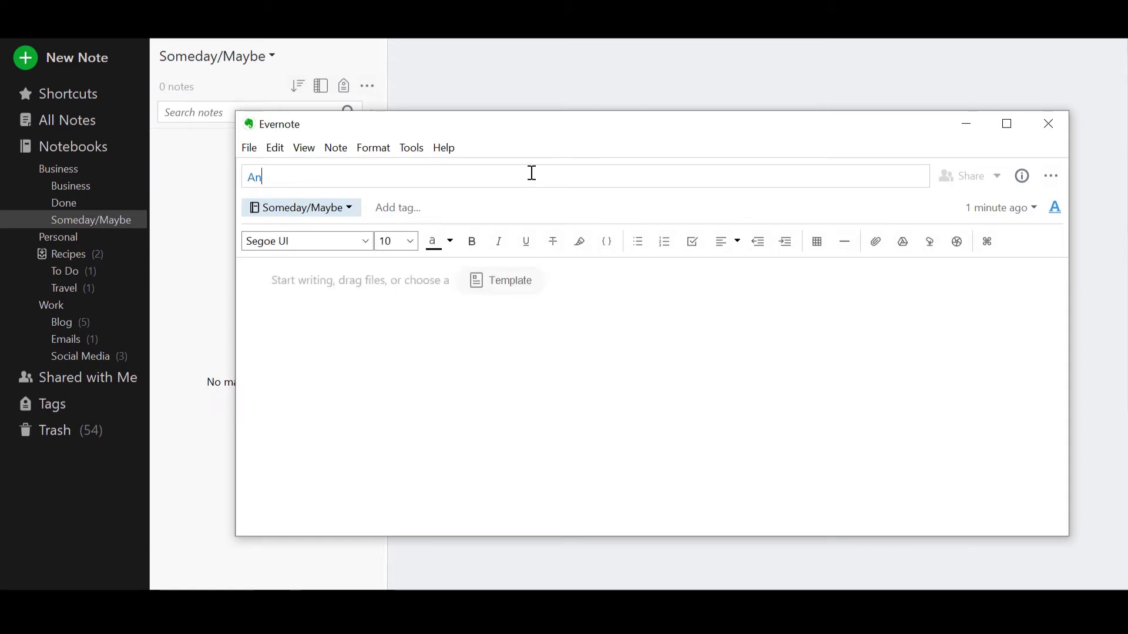
type("nual Retreat")
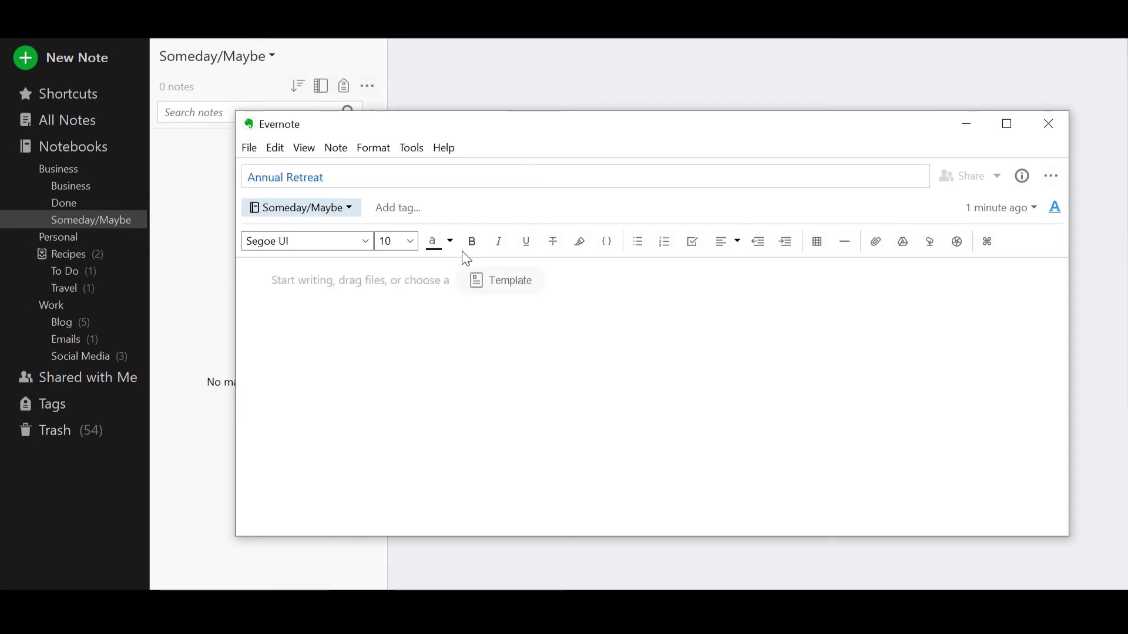
left_click(405, 282)
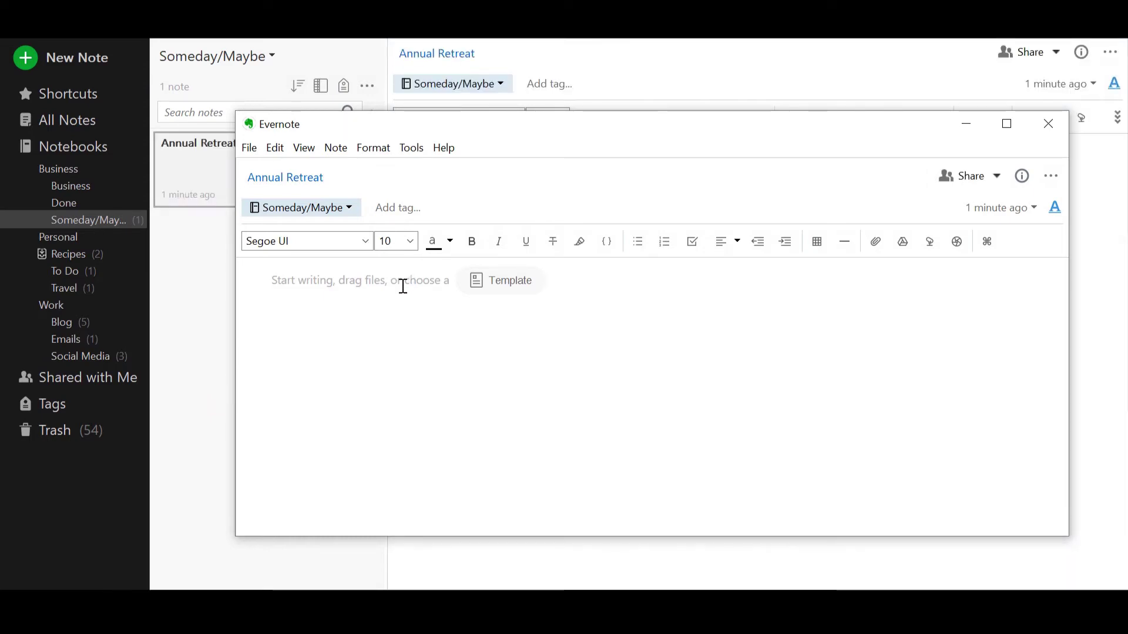
left_click(690, 241)
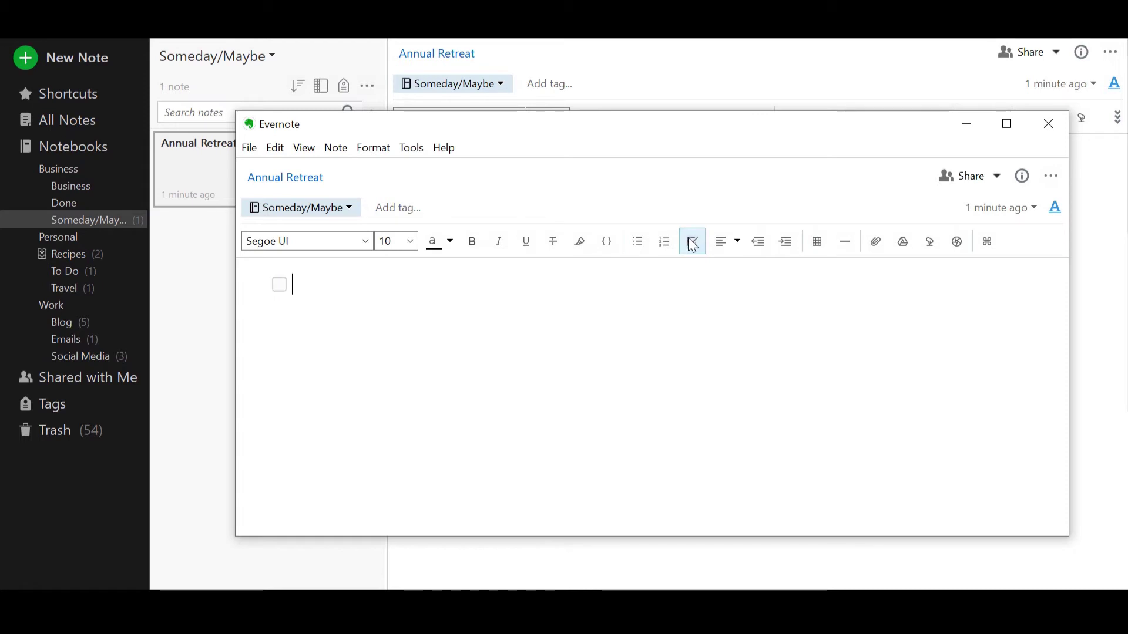
type("Task 1")
key("Return")
type("Task 2")
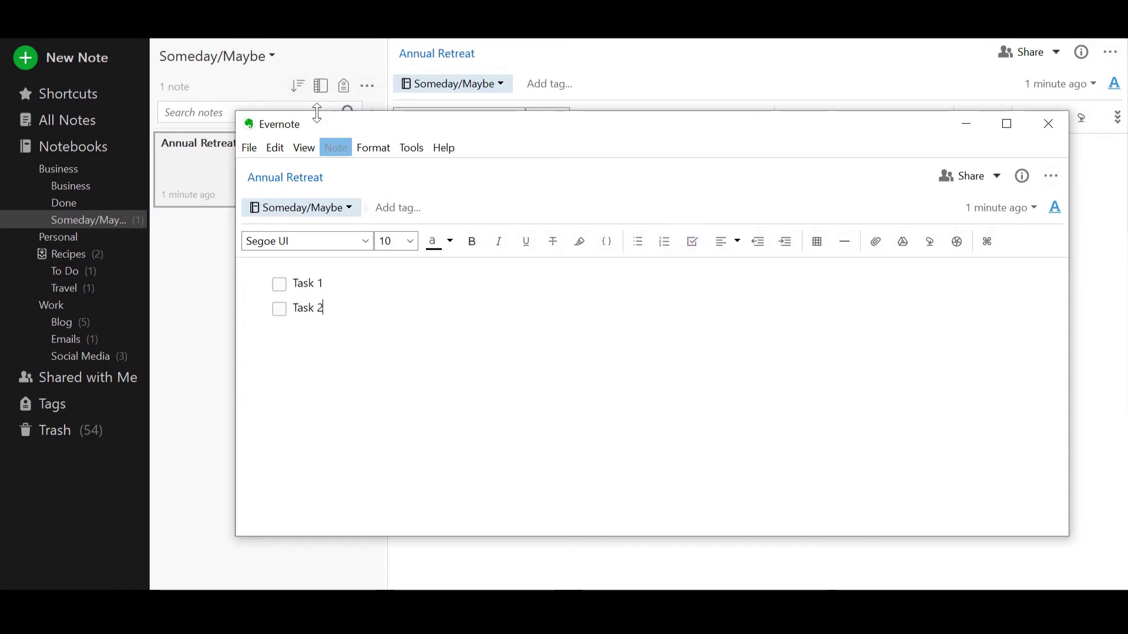
key("ctrl+w")
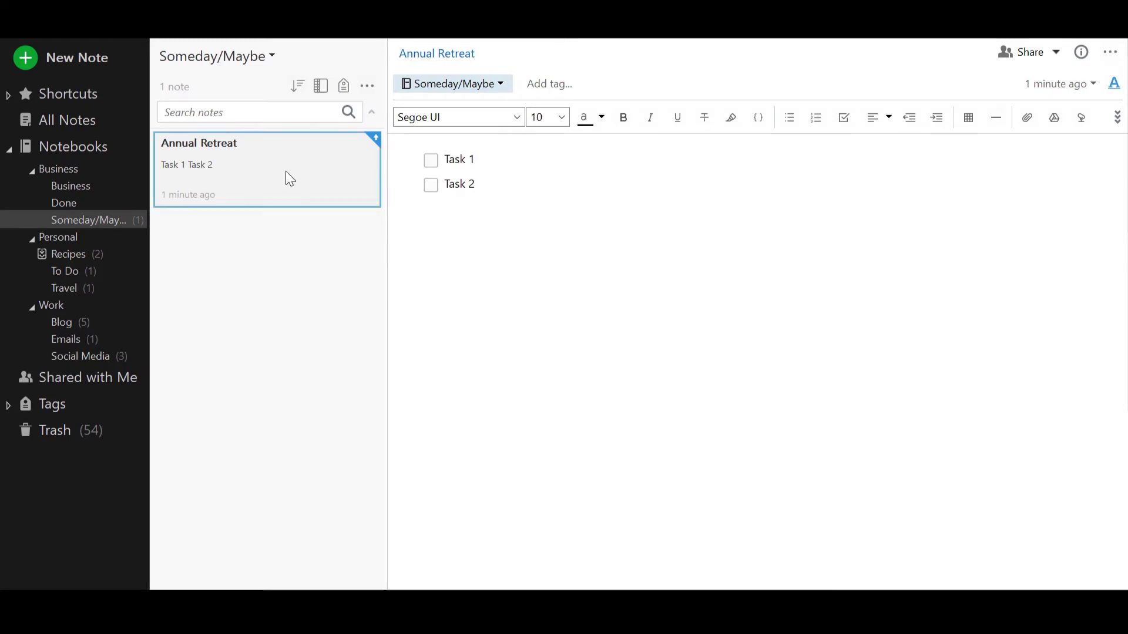
Step: Move the Annual Retreat note into the Done notebook and show it there
left_click_drag(285, 171, 90, 202)
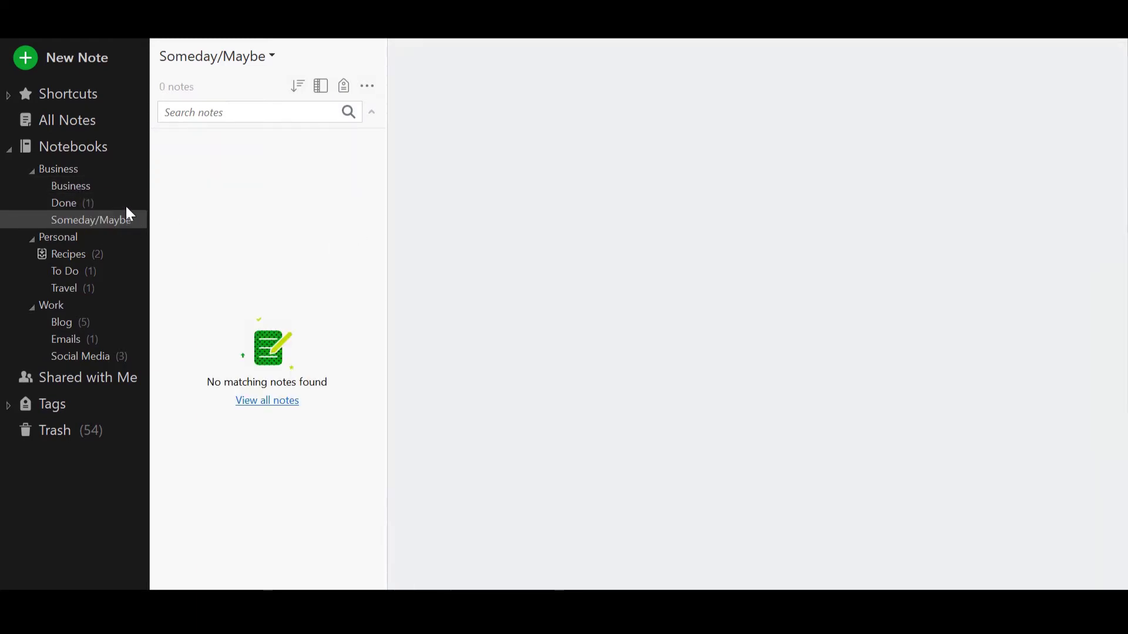
left_click(63, 203)
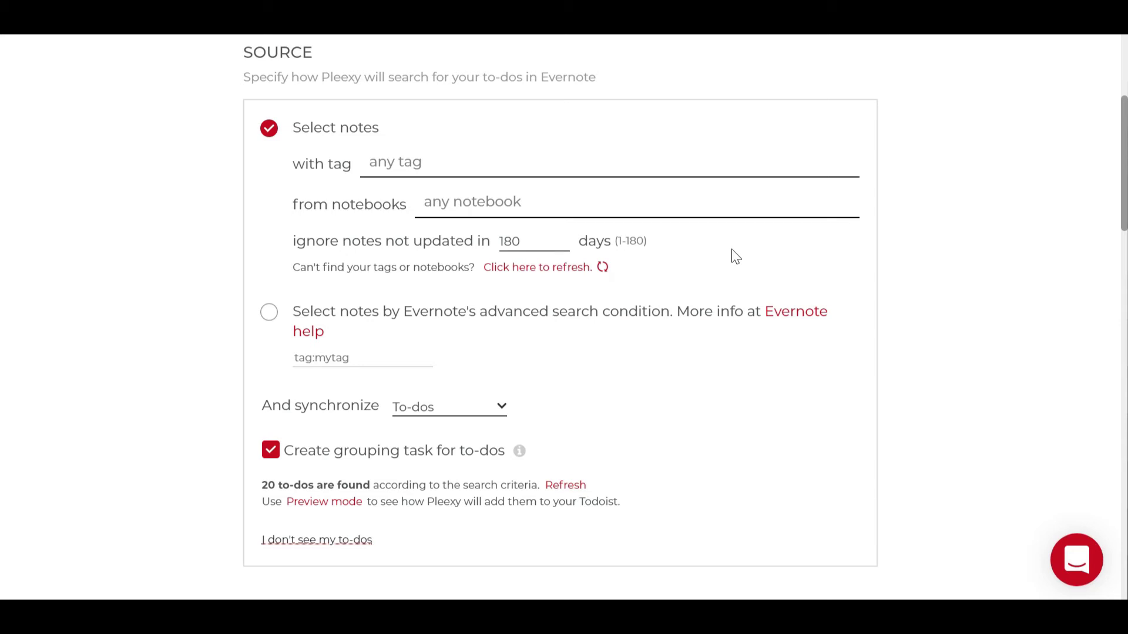
Step: Switch back to Evernote showing the Annual Retreat note in the Done notebook
key("alt+Tab")
key("Tab")
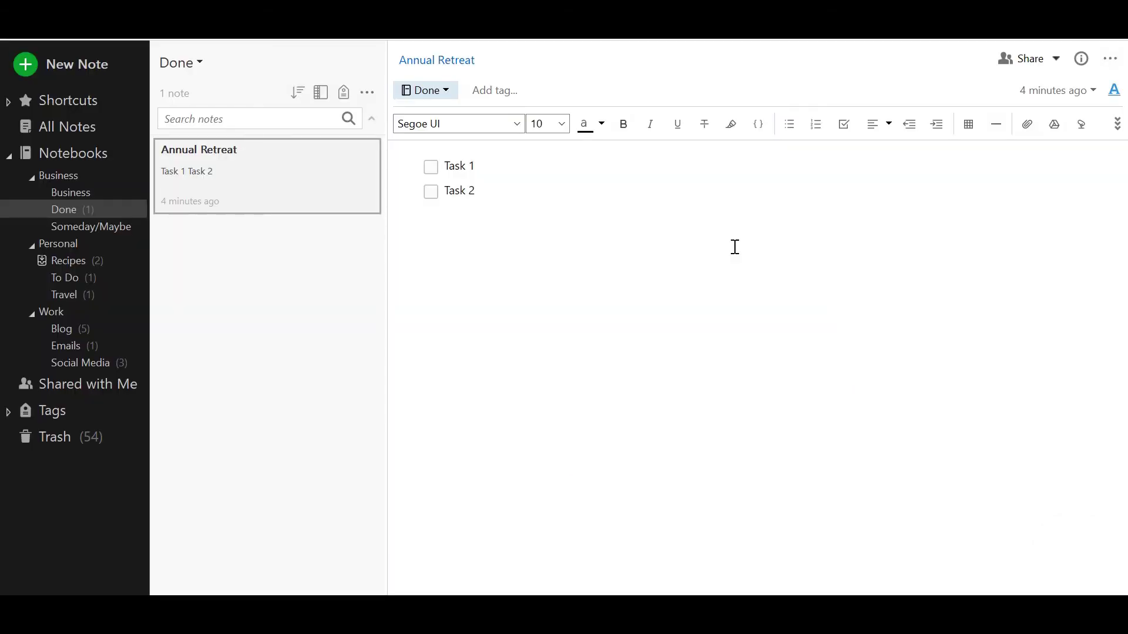
Step: Tag the Annual Retreat and Product Launch Meeting notes with pleexy
left_click(504, 91)
type("plee")
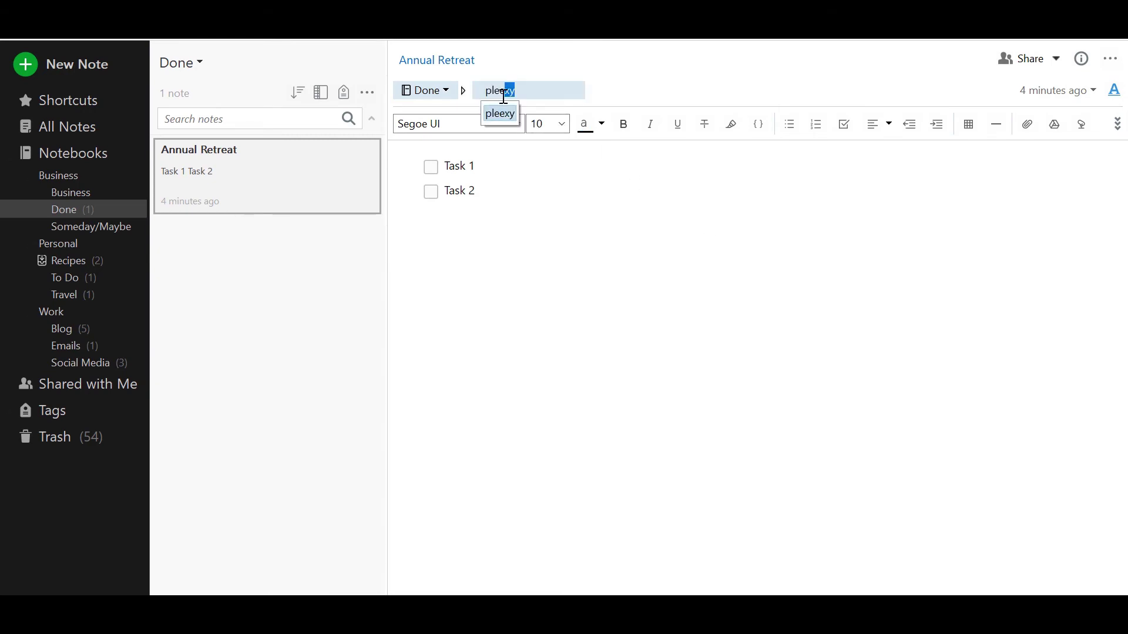
type("xy")
key("Return")
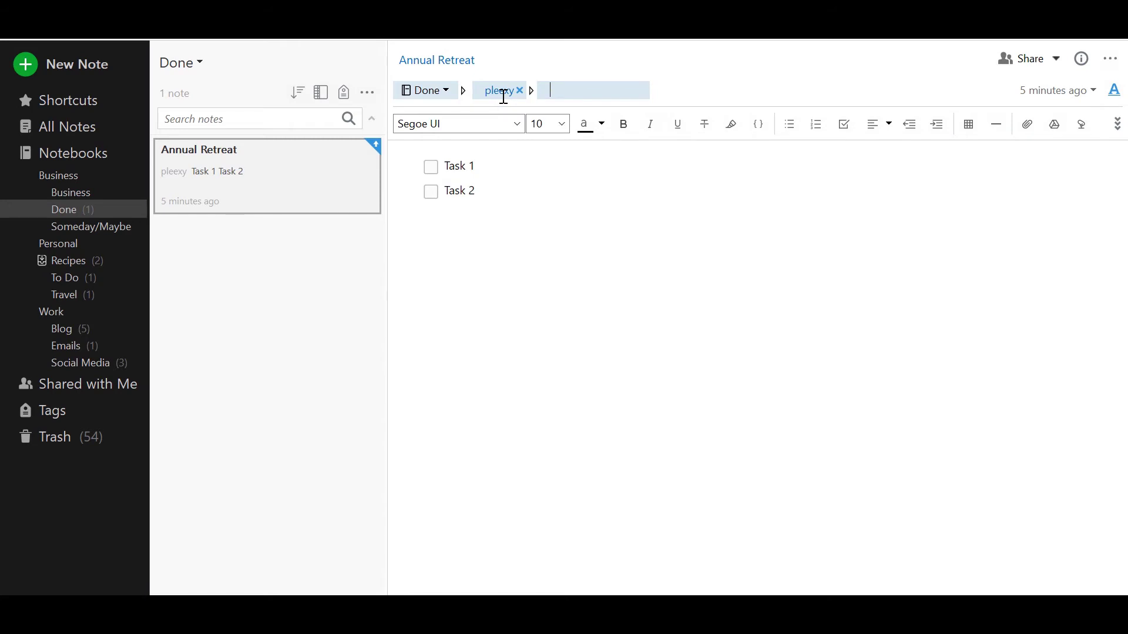
left_click(62, 329)
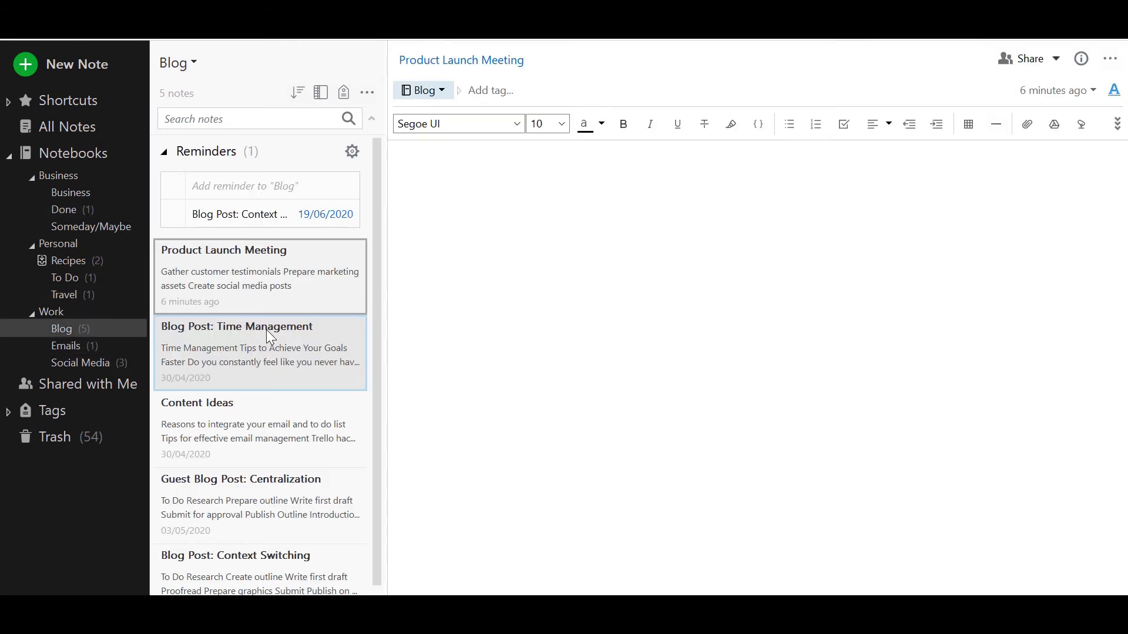
left_click(264, 274)
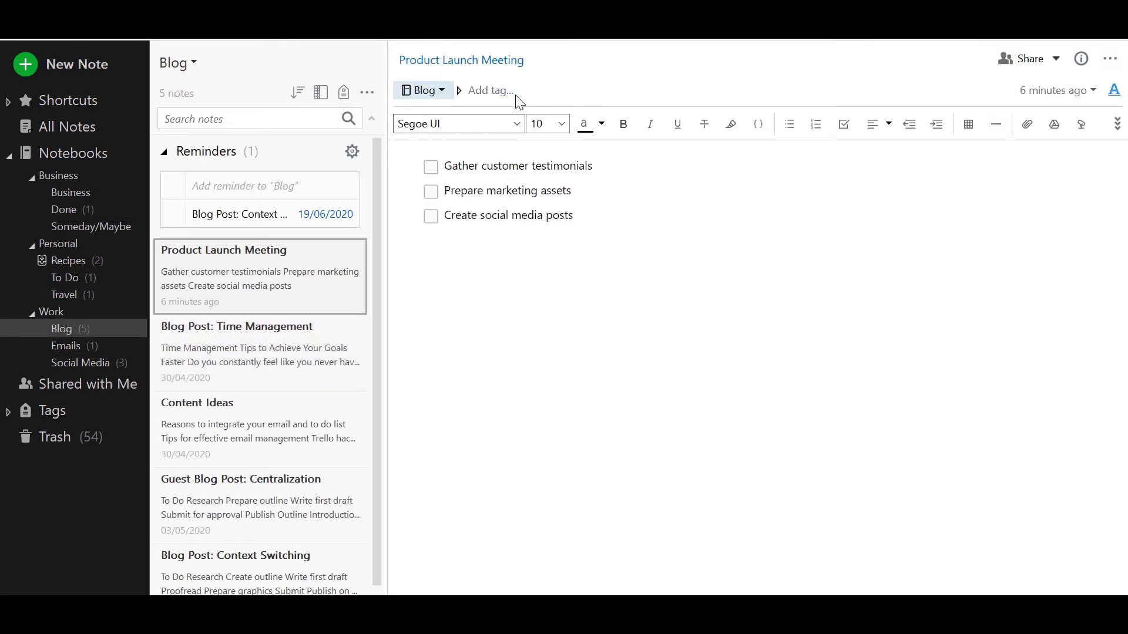
left_click(501, 91)
type("pleexy")
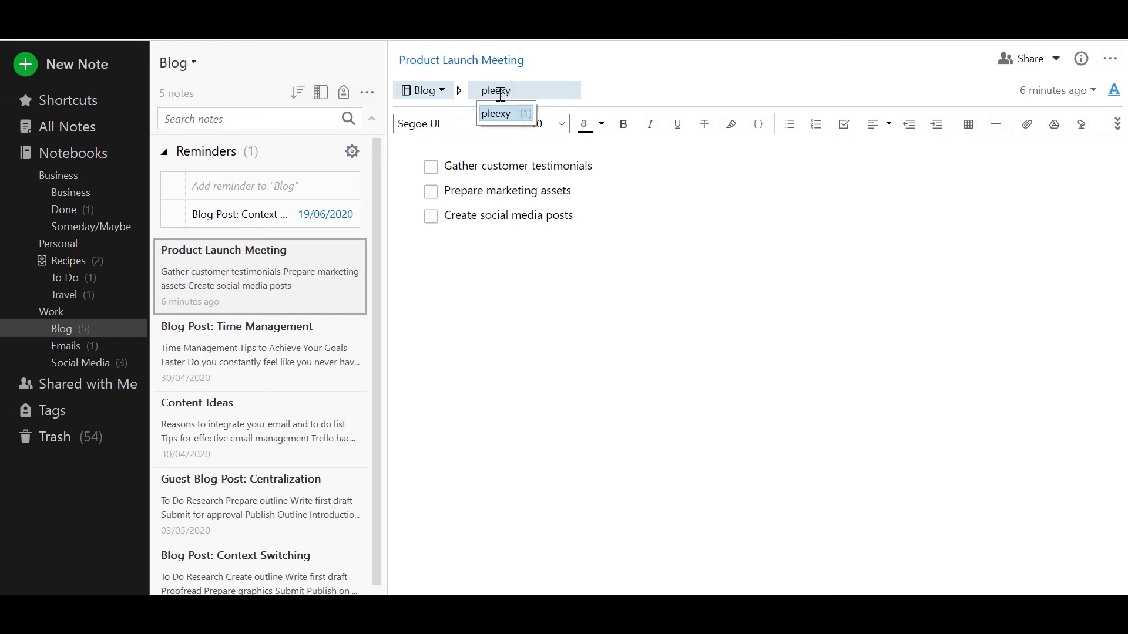
key("Return")
Step: Tag the Context Switching and Email Newsletters: Remote Work notes with pleexy
left_click(262, 568)
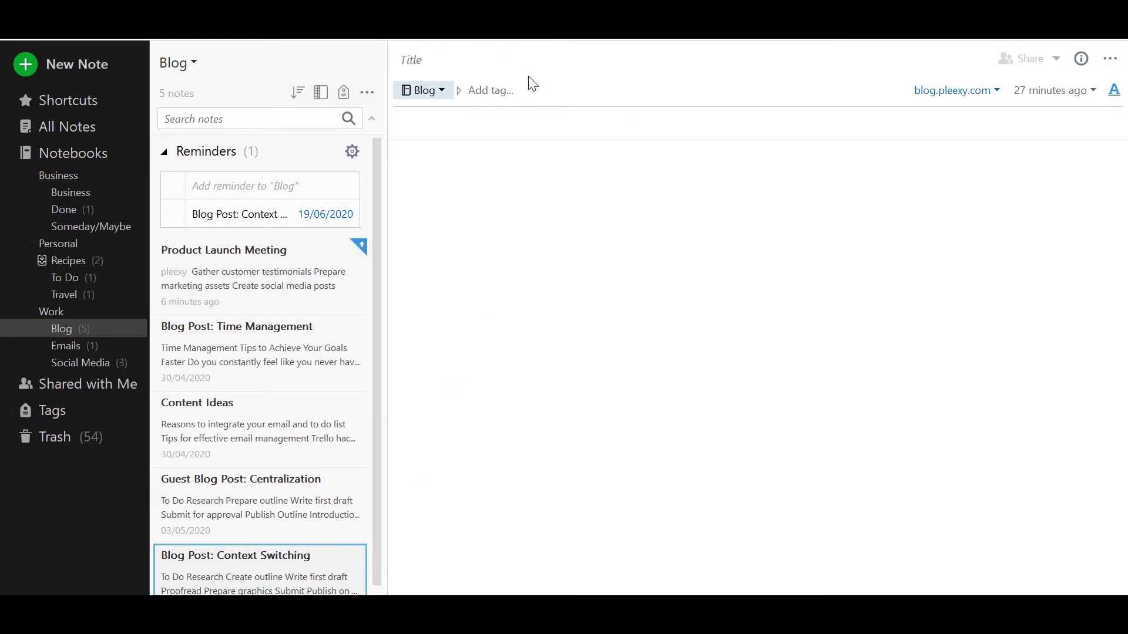
left_click(501, 91)
type("pleexy")
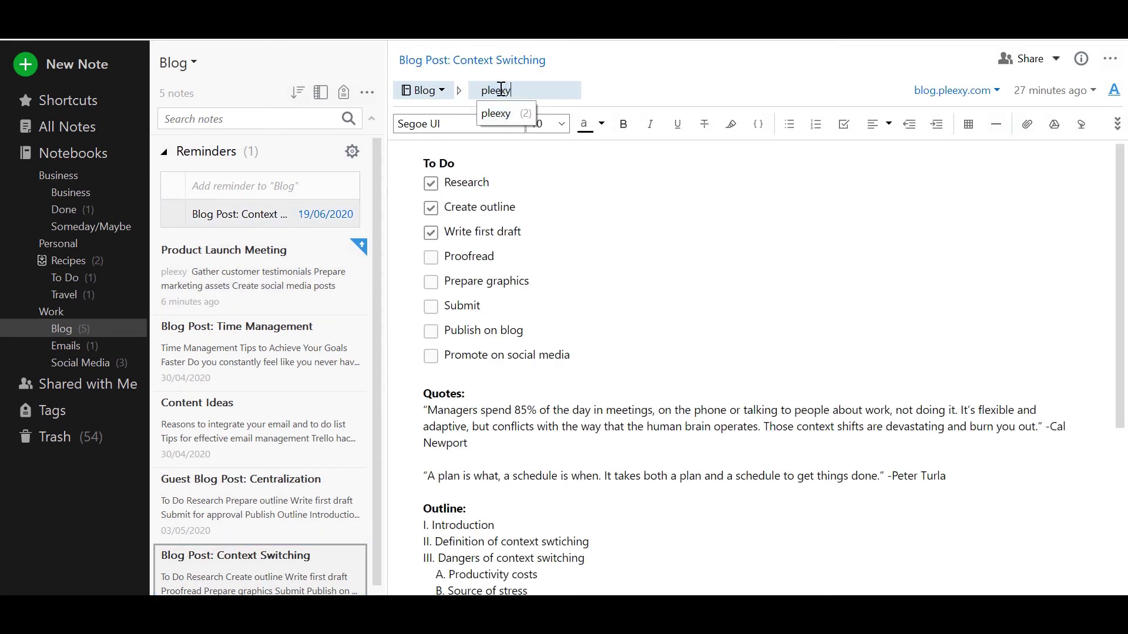
key("Return")
left_click(66, 346)
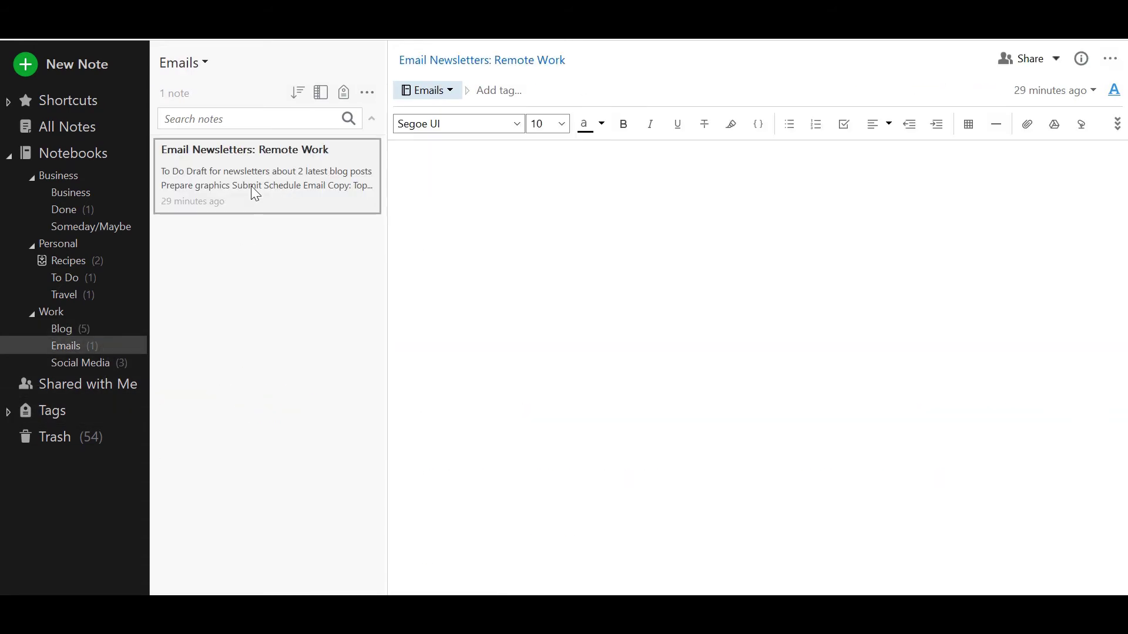
left_click(267, 171)
left_click(501, 91)
type("pleexy")
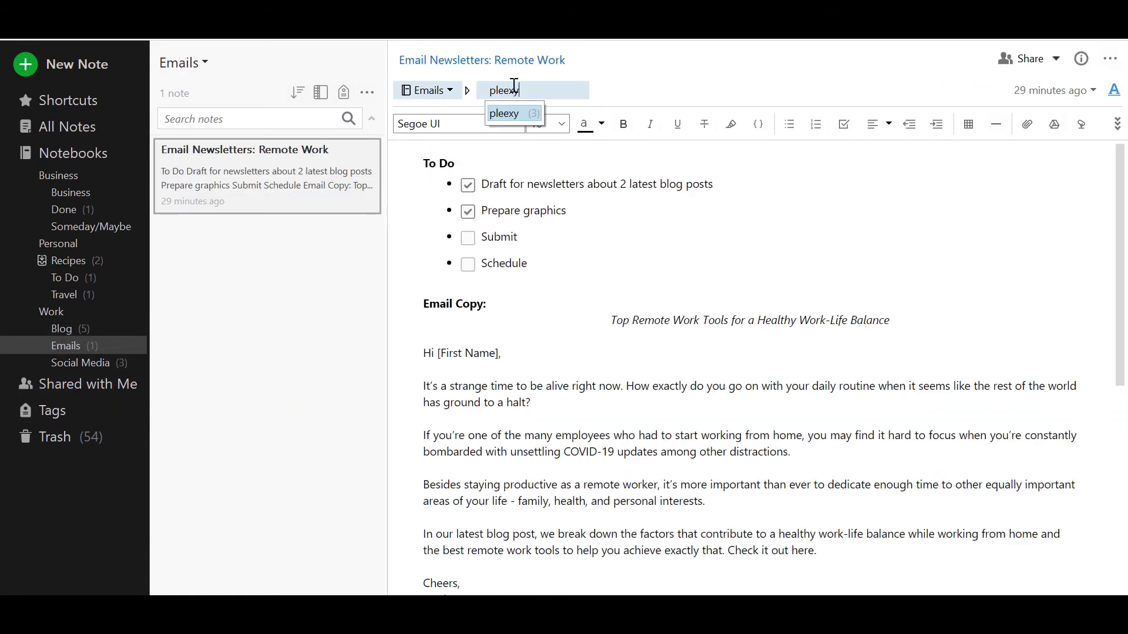
key("Return")
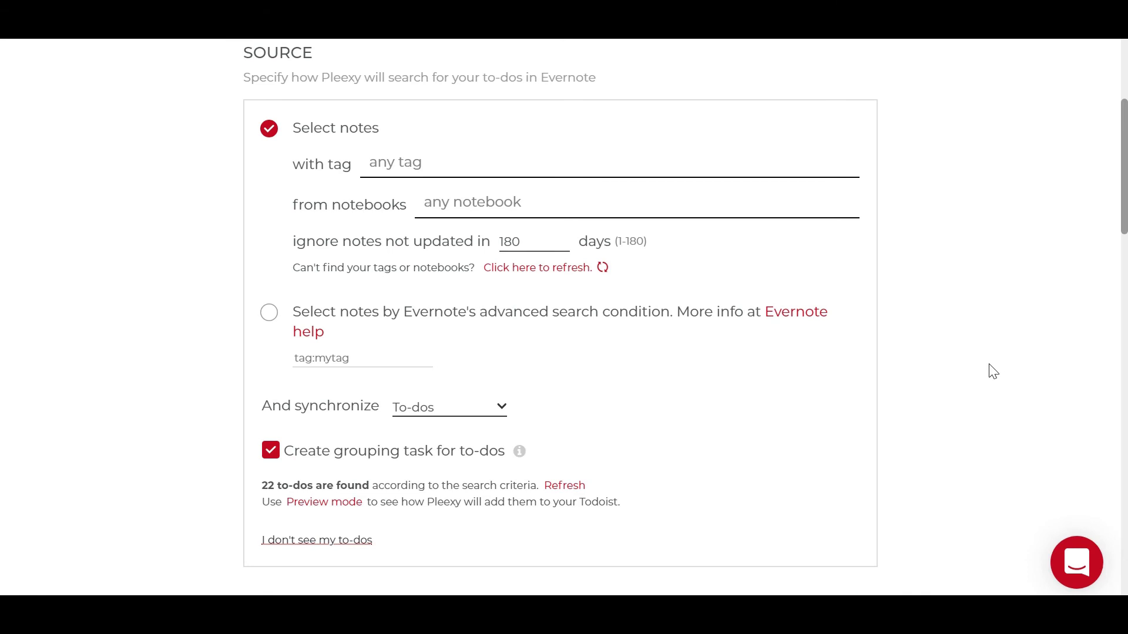
Step: Limit the Pleexy Evernote source to notes with the pleexy tag, matching 12 to-dos
left_click(386, 165)
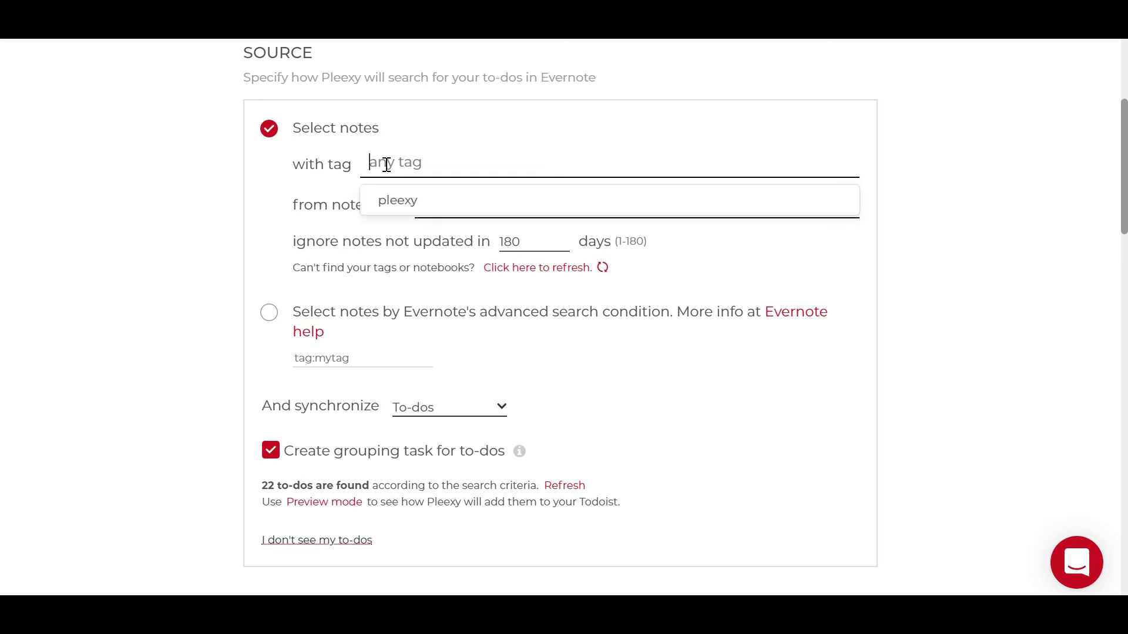
left_click(414, 205)
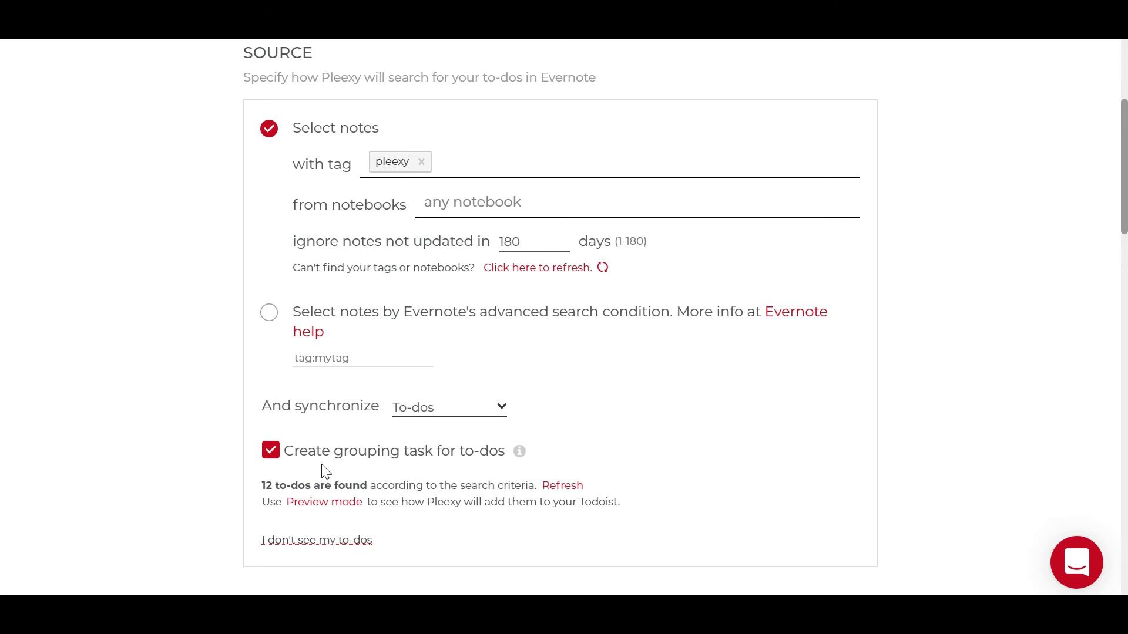
scroll(324, 471, "down", 5)
scroll(323, 471, "down", 3)
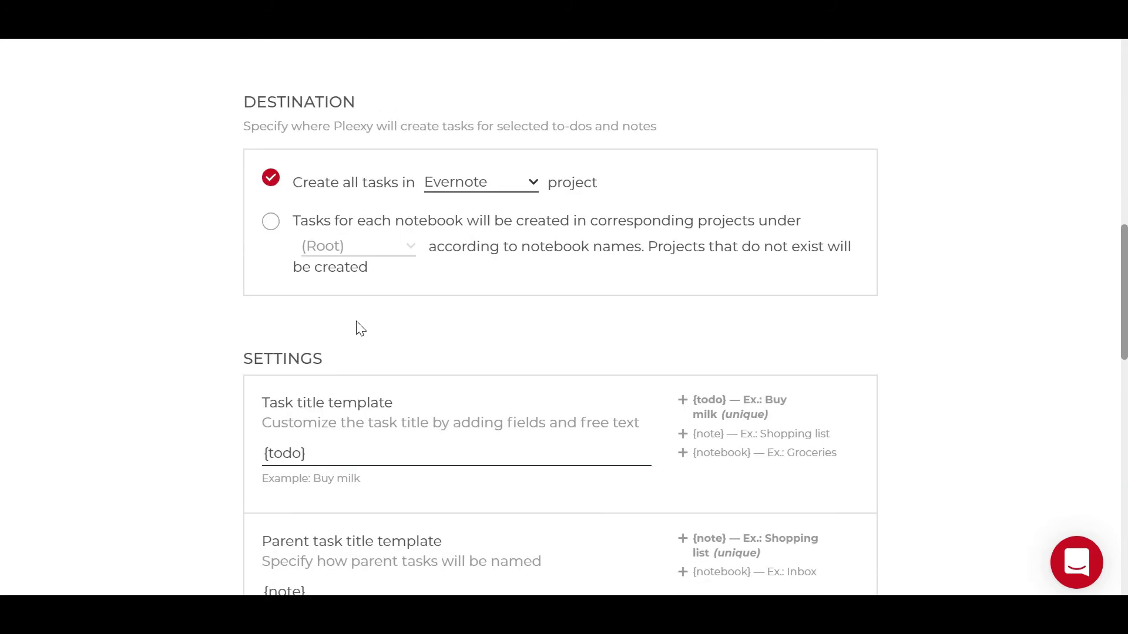
left_click(272, 221)
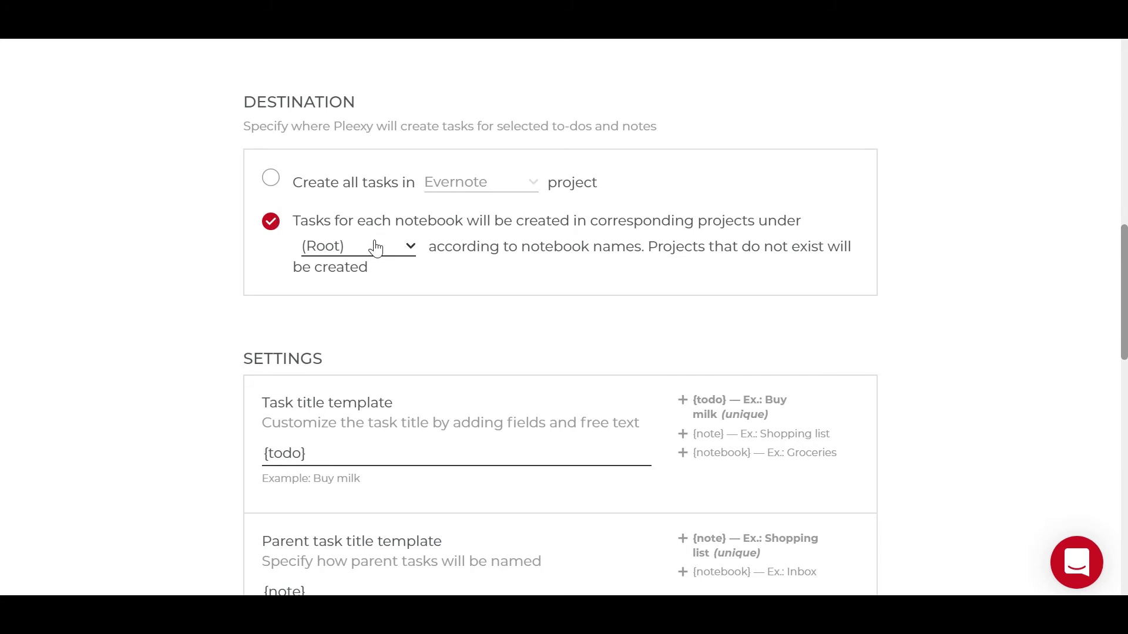
left_click(271, 179)
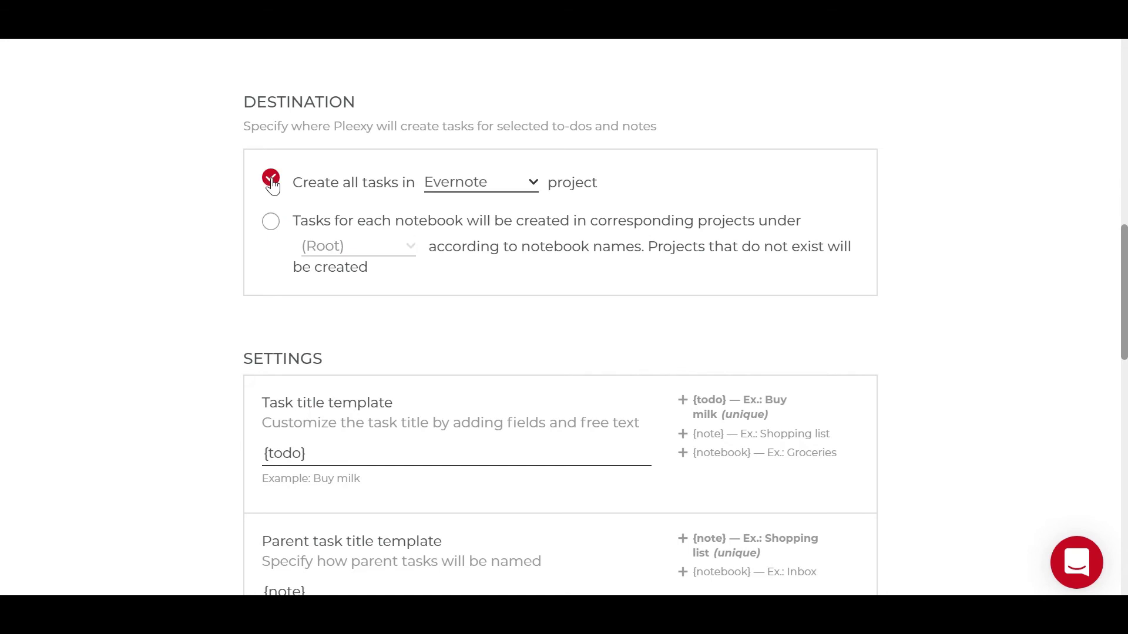
left_click(513, 187)
scroll(537, 347, "down", 3)
left_click(540, 371)
scroll(538, 234, "down", 3)
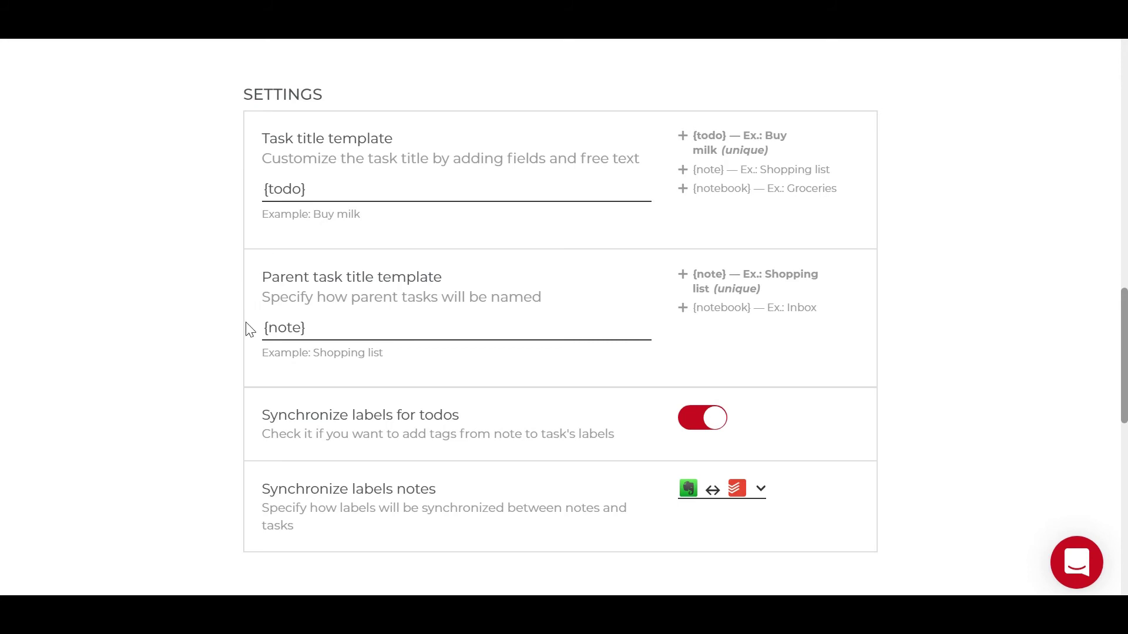
left_click(728, 498)
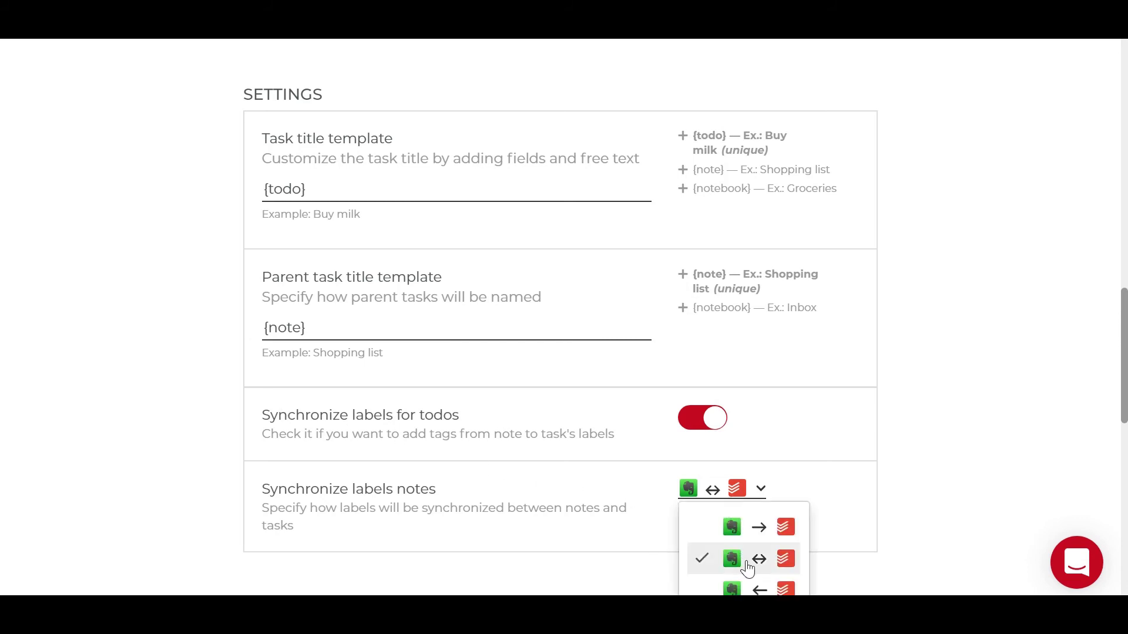
left_click(747, 564)
scroll(753, 568, "down", 5)
scroll(754, 568, "down", 3)
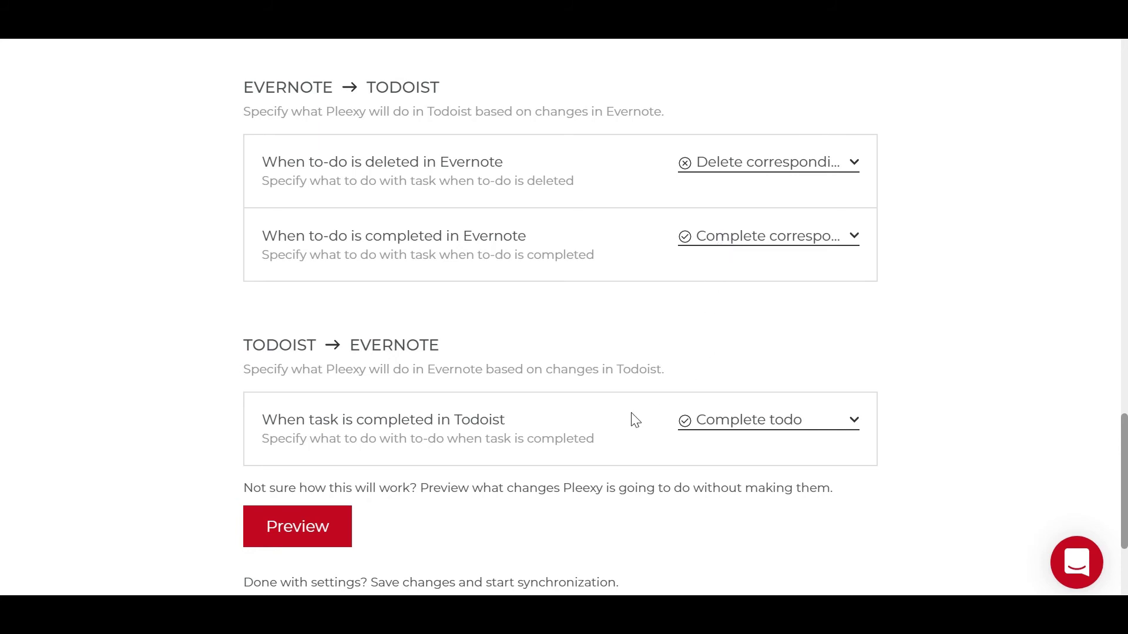
scroll(636, 422, "down", 2)
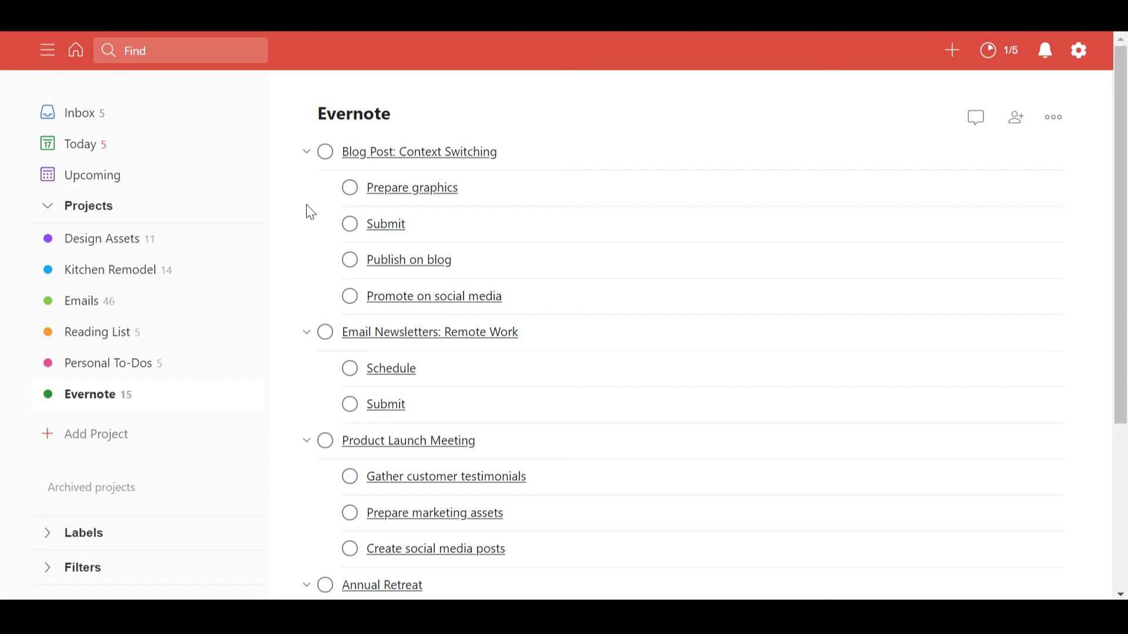
Step: Switch back to Evernote to view the Context Switching note's checklist
key("alt+Tab")
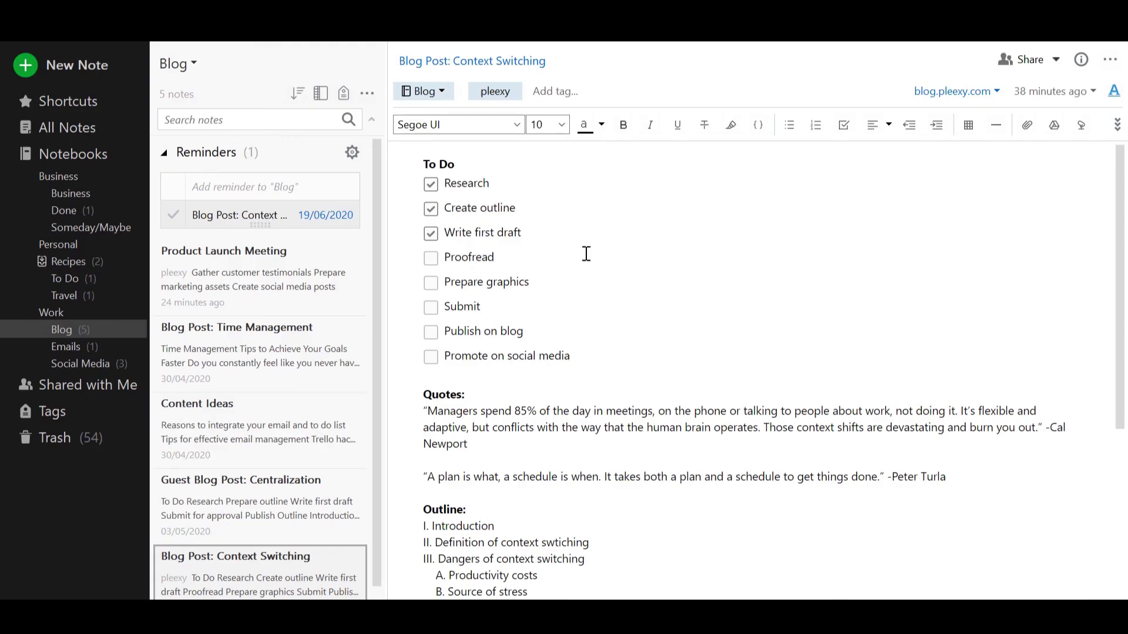